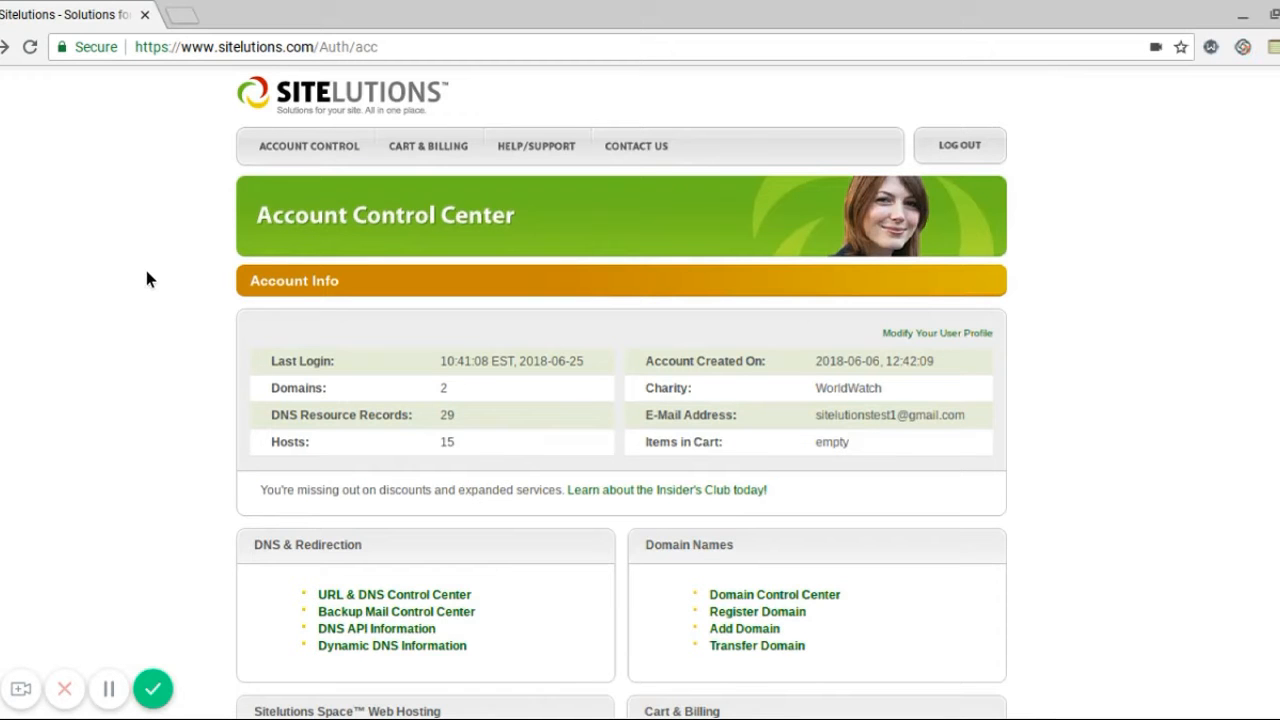
Scroll to Web Hosting and open the Sitelutions Space Control Center to reach cPanel
{"action": "scroll", "coordinate": [147, 279], "scroll_direction": "down", "scroll_amount": 1}
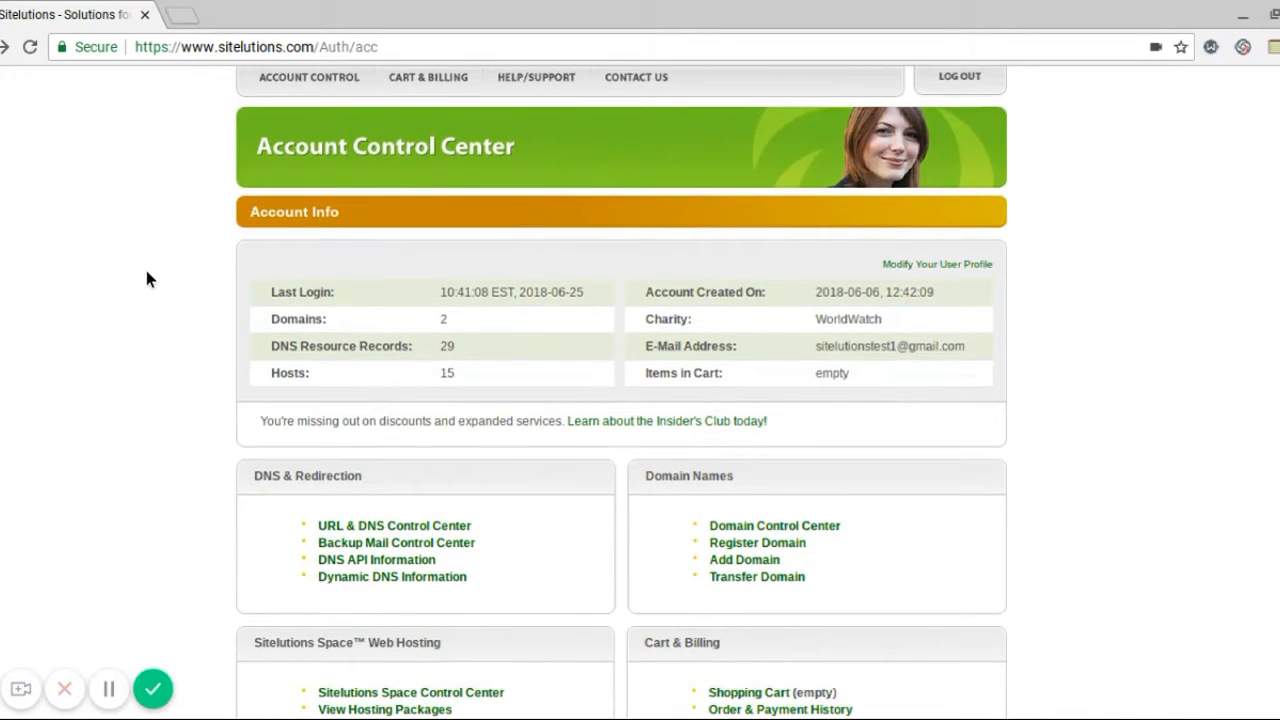
{"action": "scroll", "coordinate": [147, 279], "scroll_direction": "down", "scroll_amount": 3}
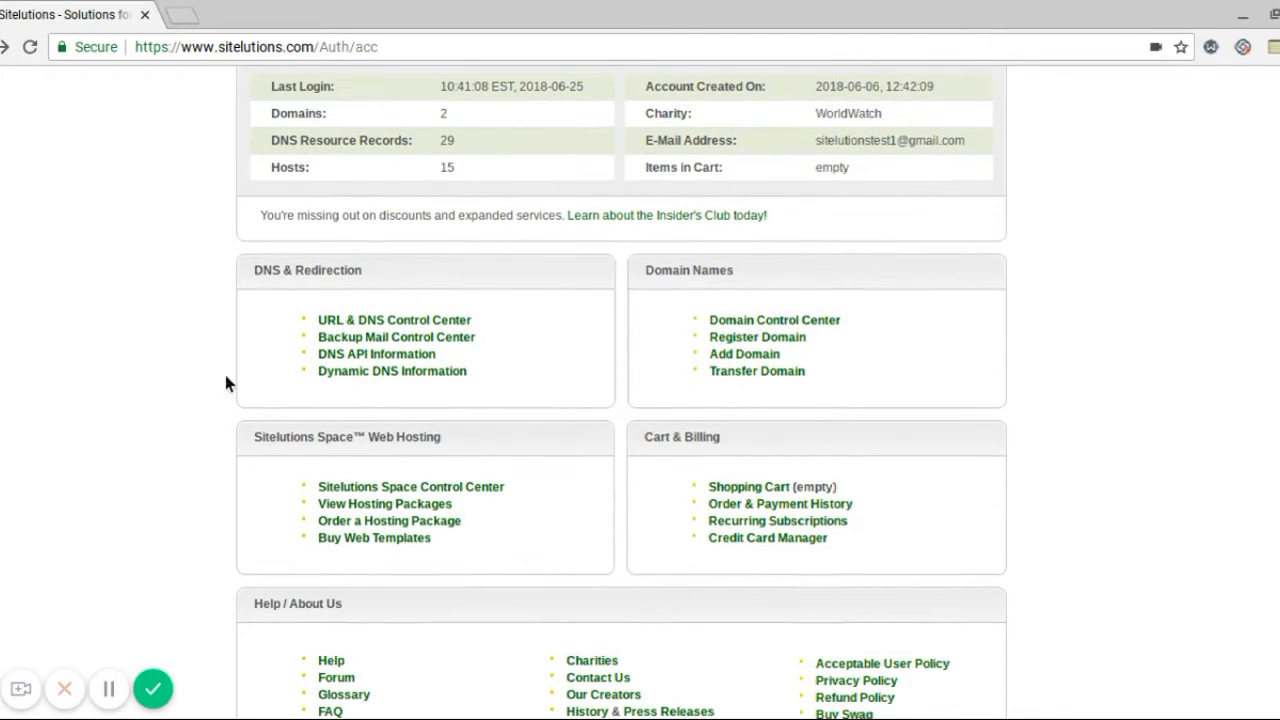
{"action": "left_click", "coordinate": [355, 490]}
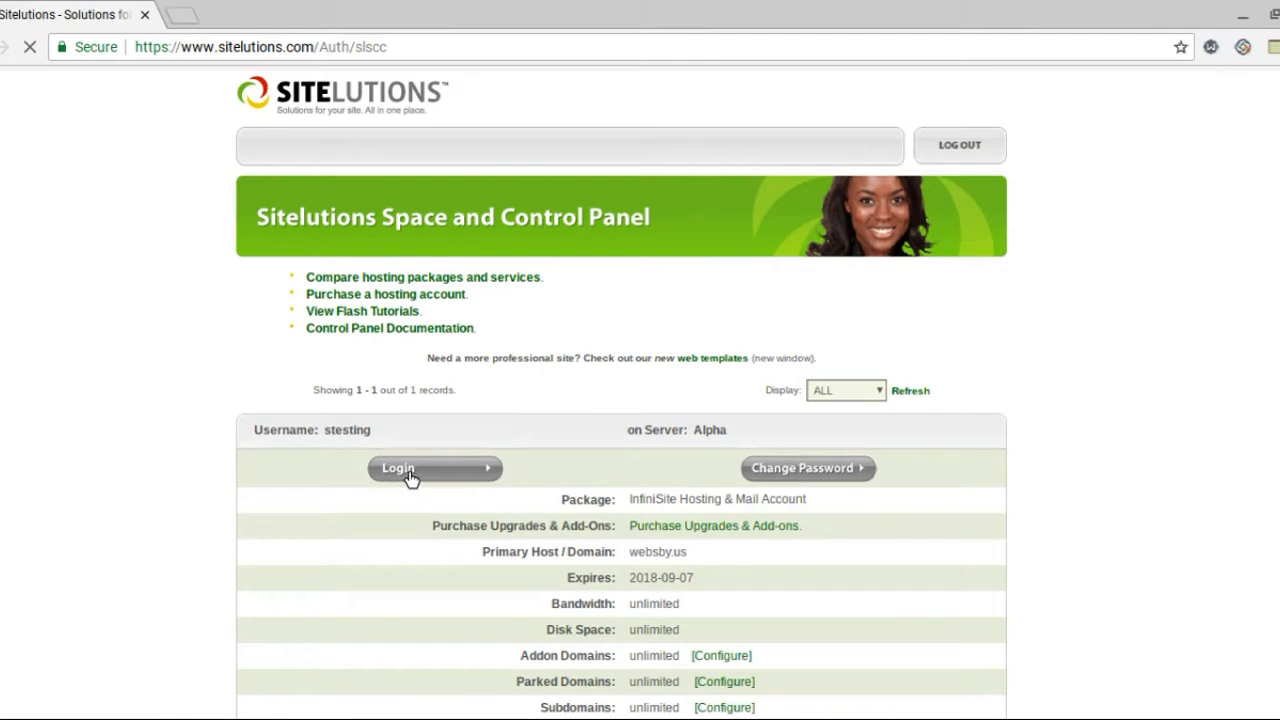
{"action": "left_click", "coordinate": [410, 478]}
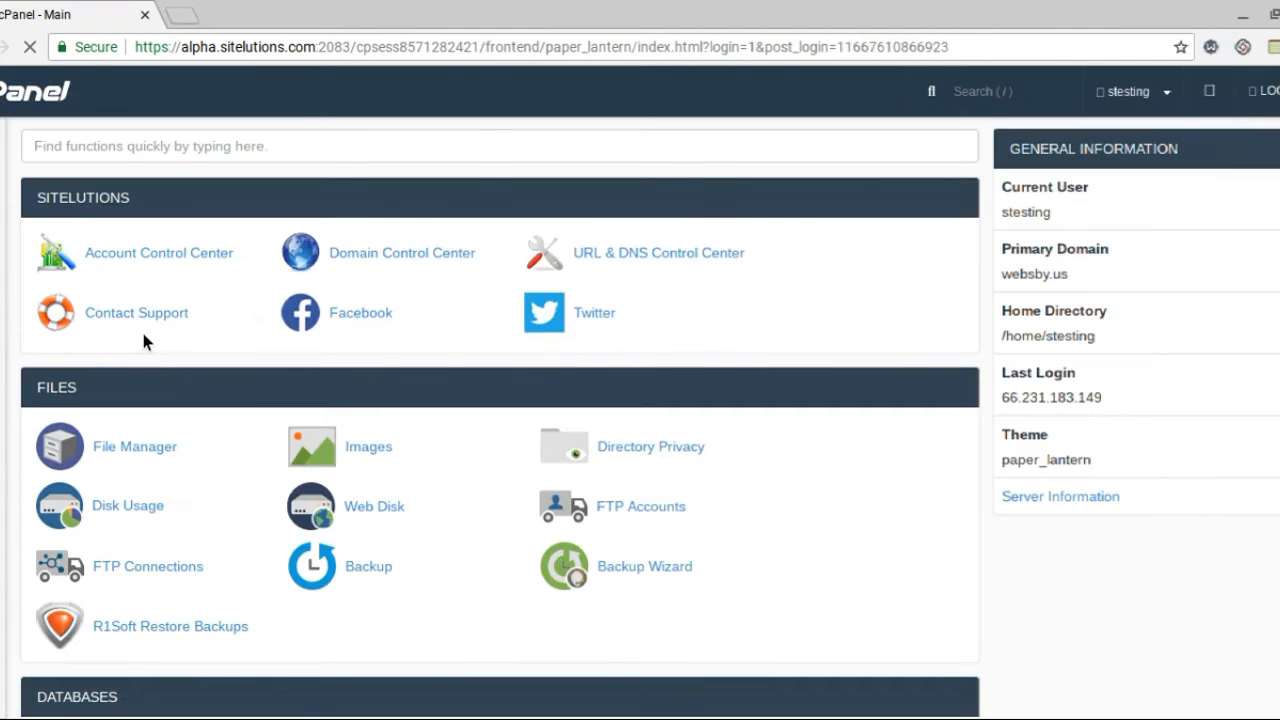
Scroll to the Email section and open the Email Accounts page
{"action": "scroll", "coordinate": [958, 447], "scroll_direction": "down", "scroll_amount": 5}
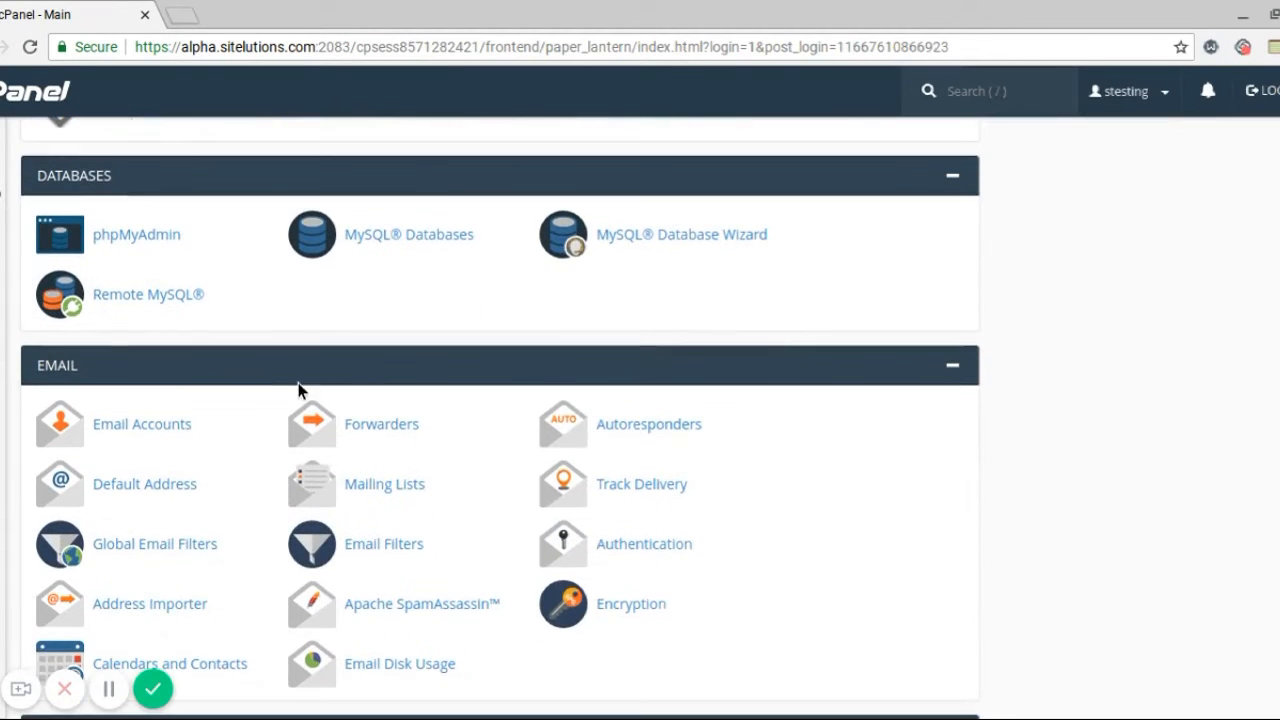
{"action": "left_click", "coordinate": [118, 430]}
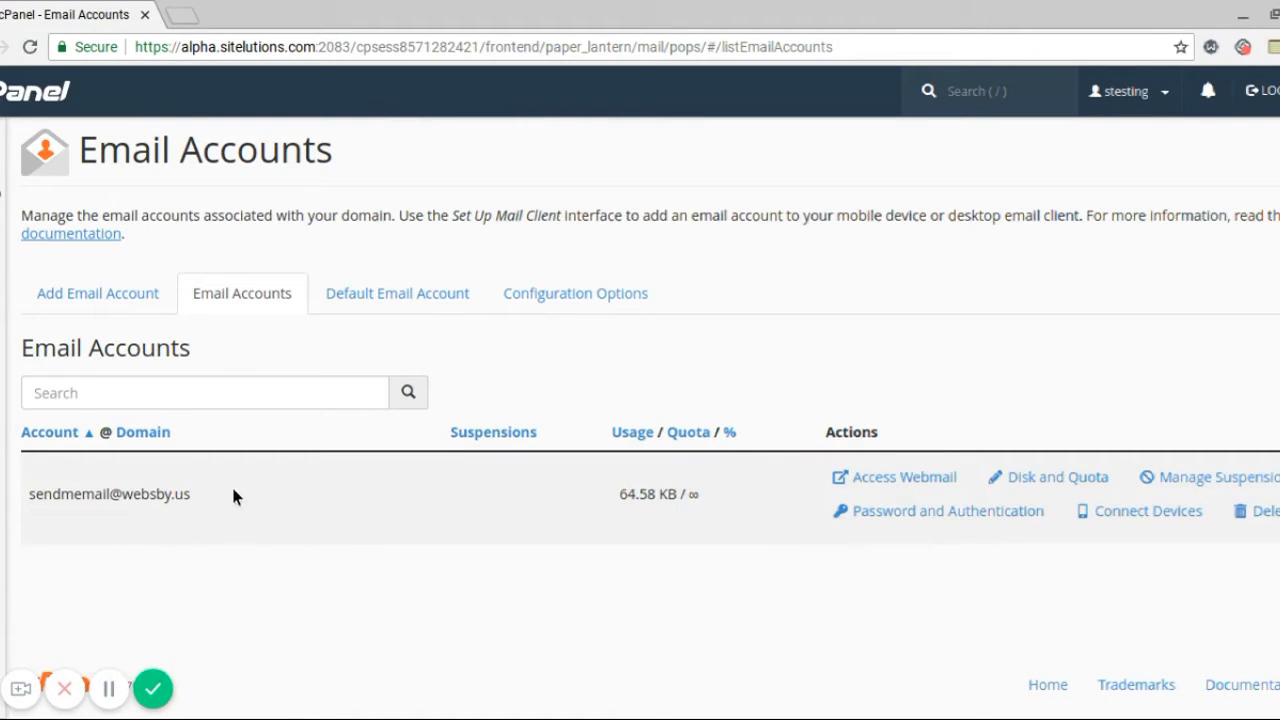
{"action": "triple_click", "coordinate": [36, 495]}
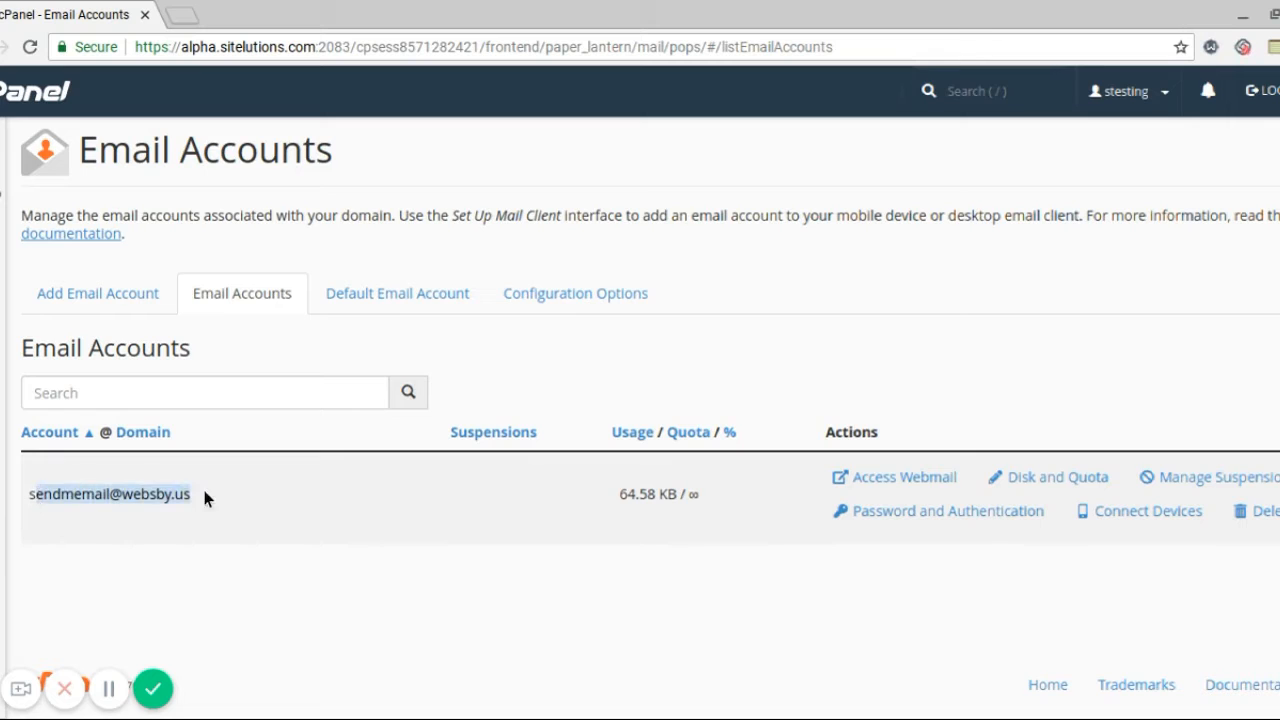
{"action": "left_click", "coordinate": [304, 477]}
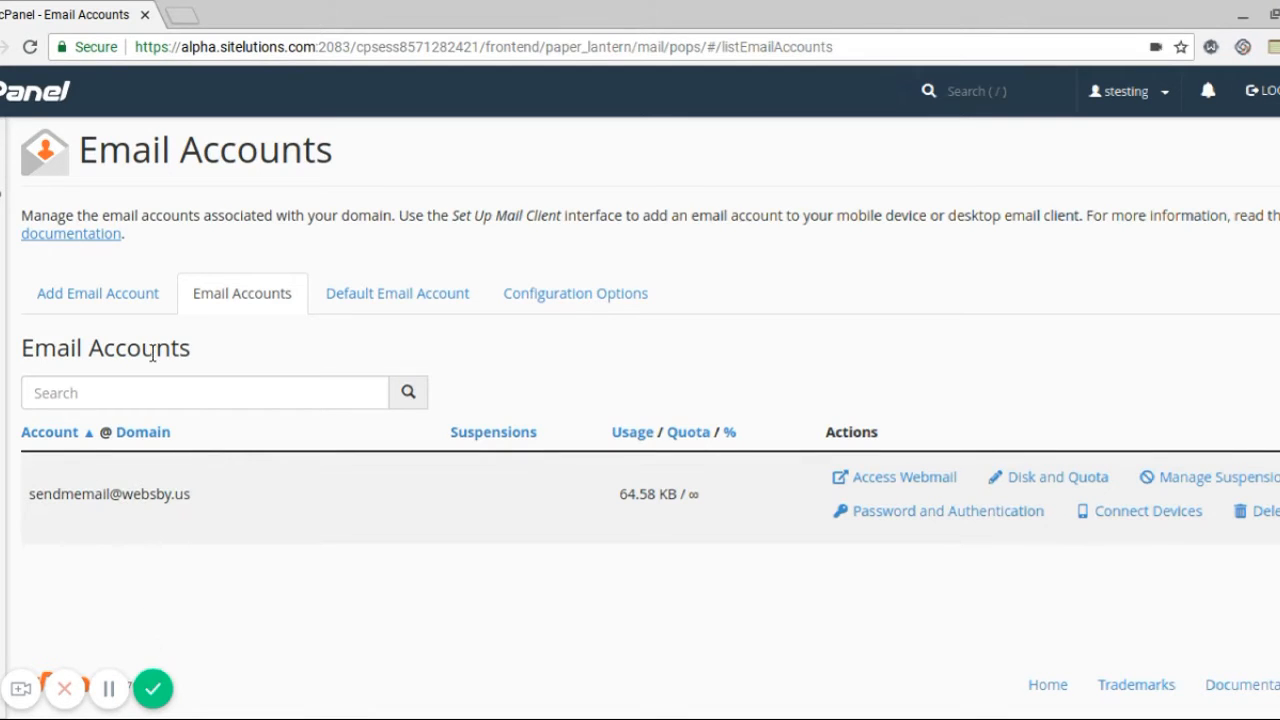
{"action": "left_click", "coordinate": [87, 296]}
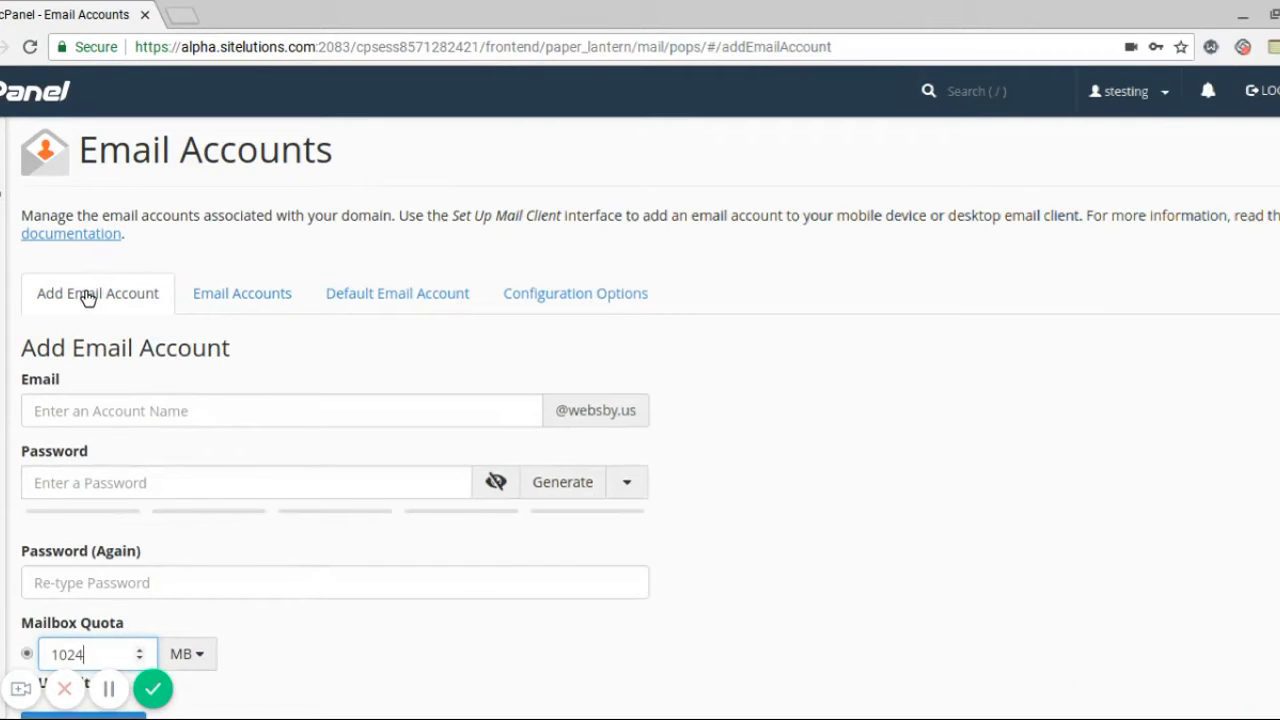
{"action": "left_click", "coordinate": [205, 403]}
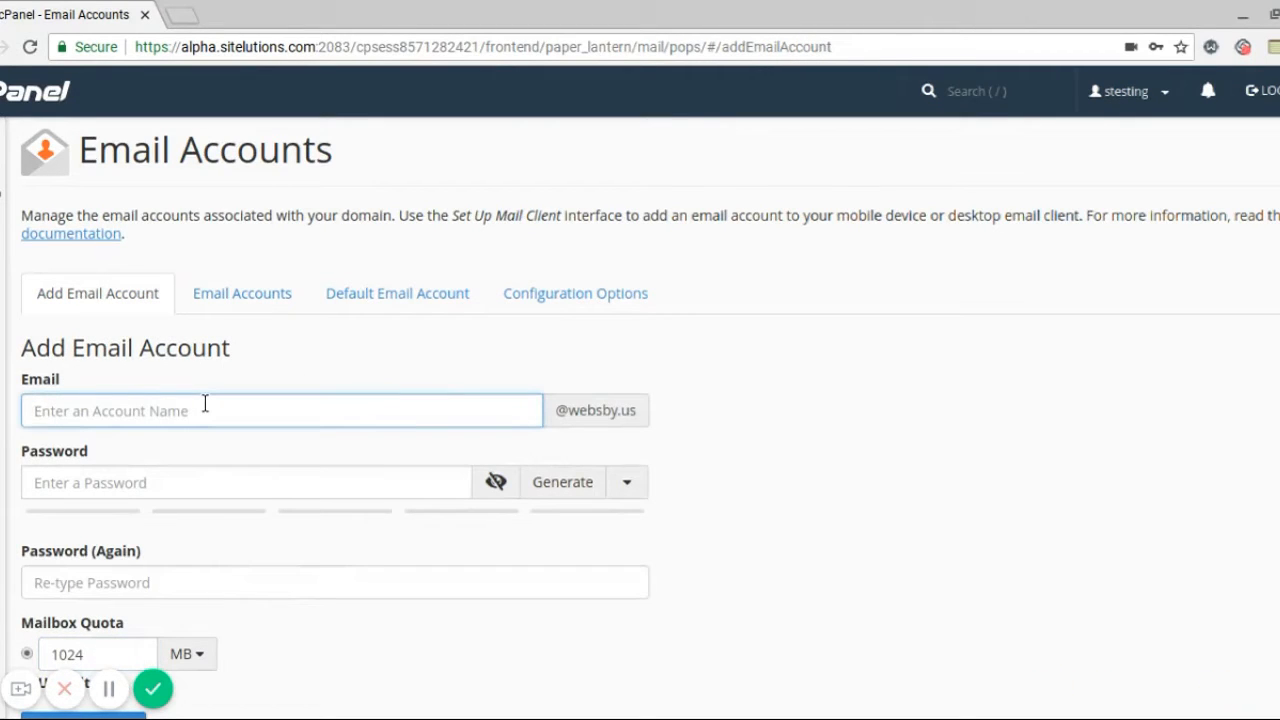
{"action": "left_click", "coordinate": [667, 375]}
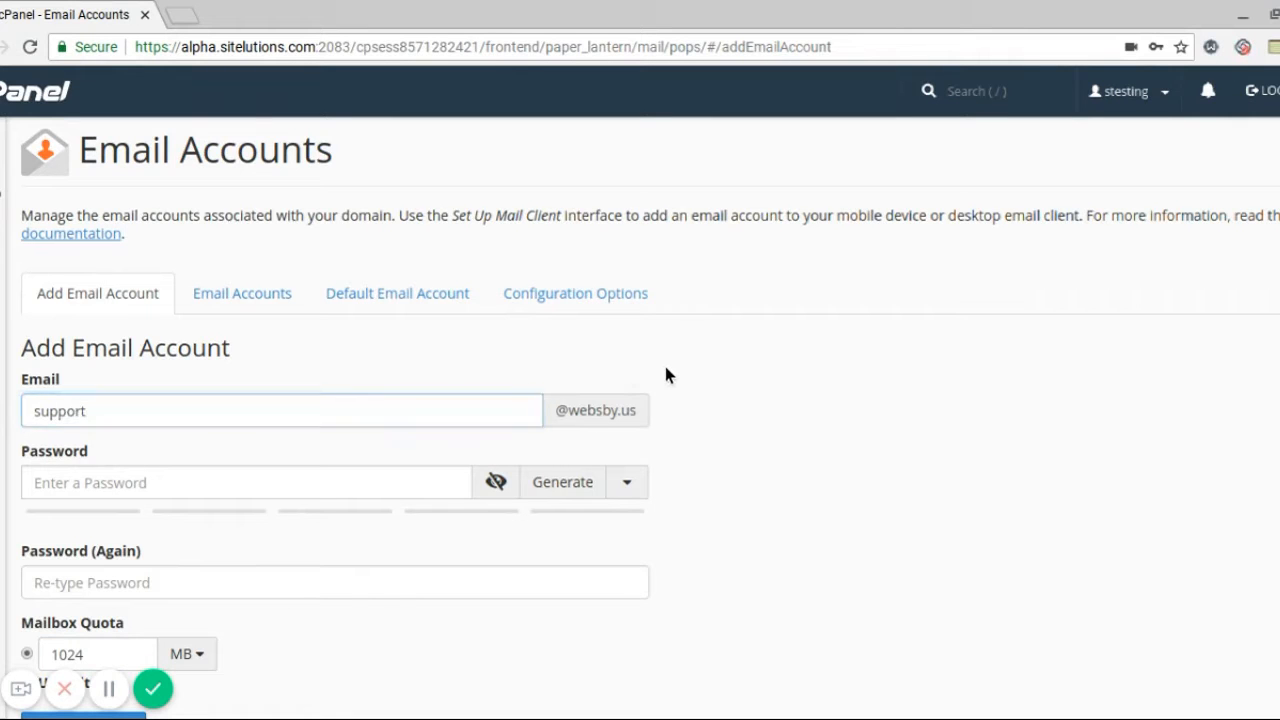
{"action": "scroll", "coordinate": [550, 430], "scroll_direction": "down", "scroll_amount": 1}
Replace the typed password with a generated strength-99 one and paste it into Password (Again)
{"action": "left_click", "coordinate": [158, 437]}
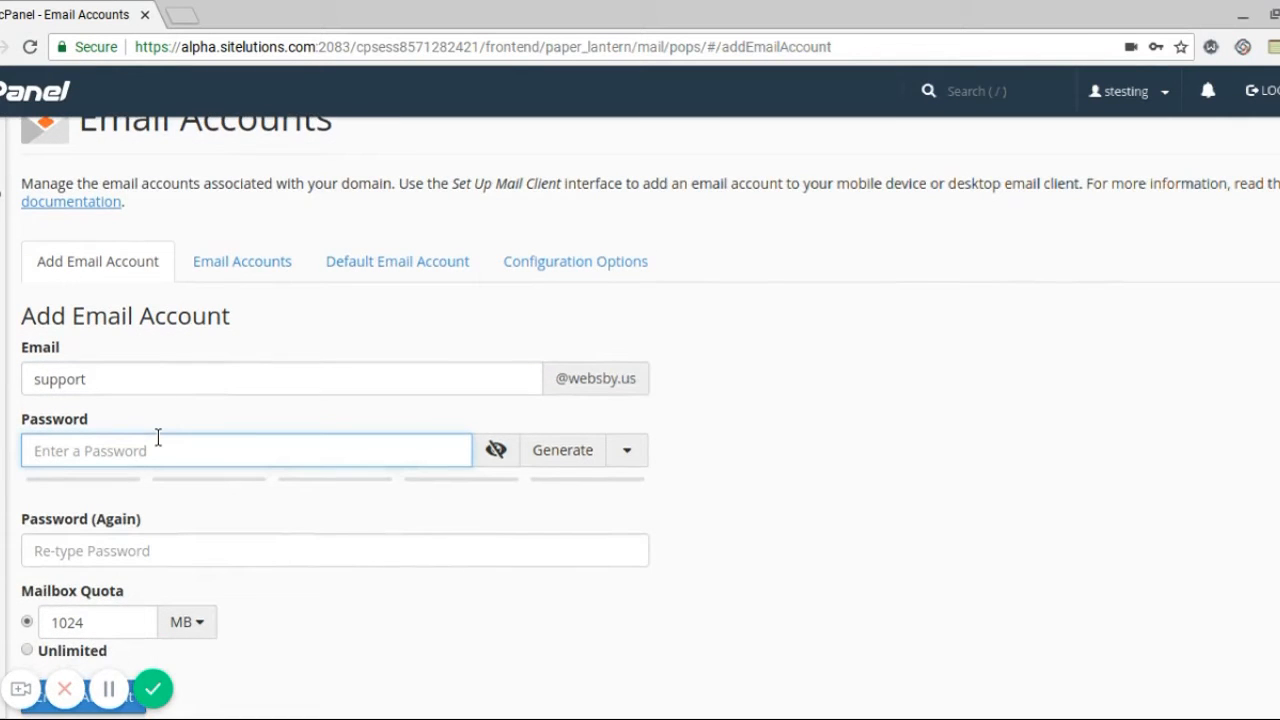
{"action": "type", "text": "pas"}
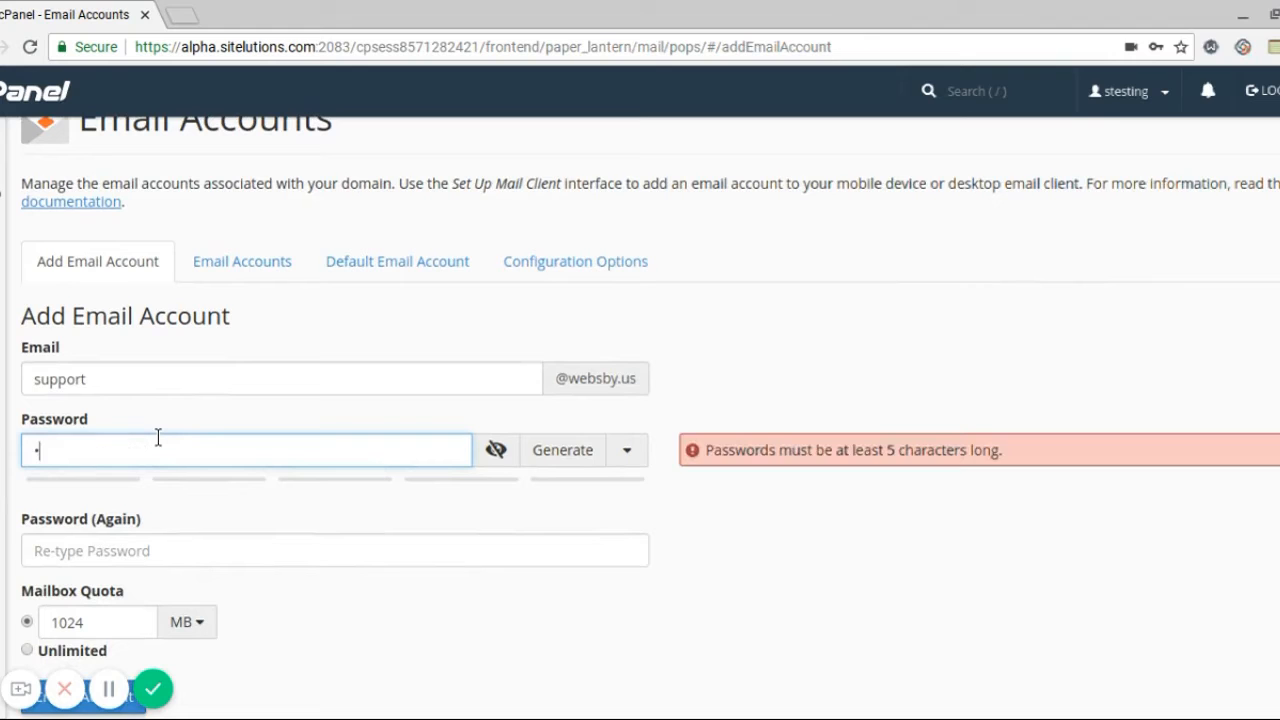
{"action": "type", "text": "sword"}
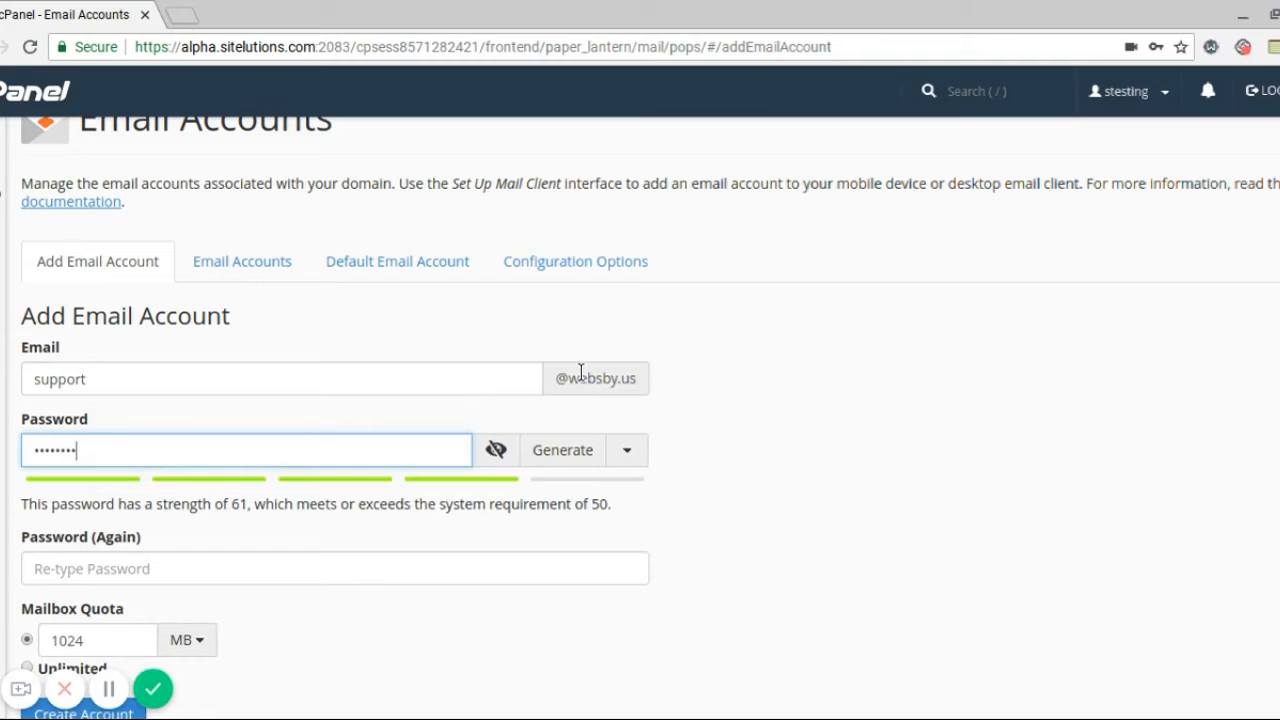
{"action": "key", "text": "BackSpace"}
{"action": "key", "text": "BackSpace"}
{"action": "key", "text": "BackSpace"}
{"action": "key", "text": "BackSpace"}
{"action": "key", "text": "BackSpace"}
{"action": "key", "text": "BackSpace"}
{"action": "key", "text": "BackSpace"}
{"action": "key", "text": "BackSpace"}
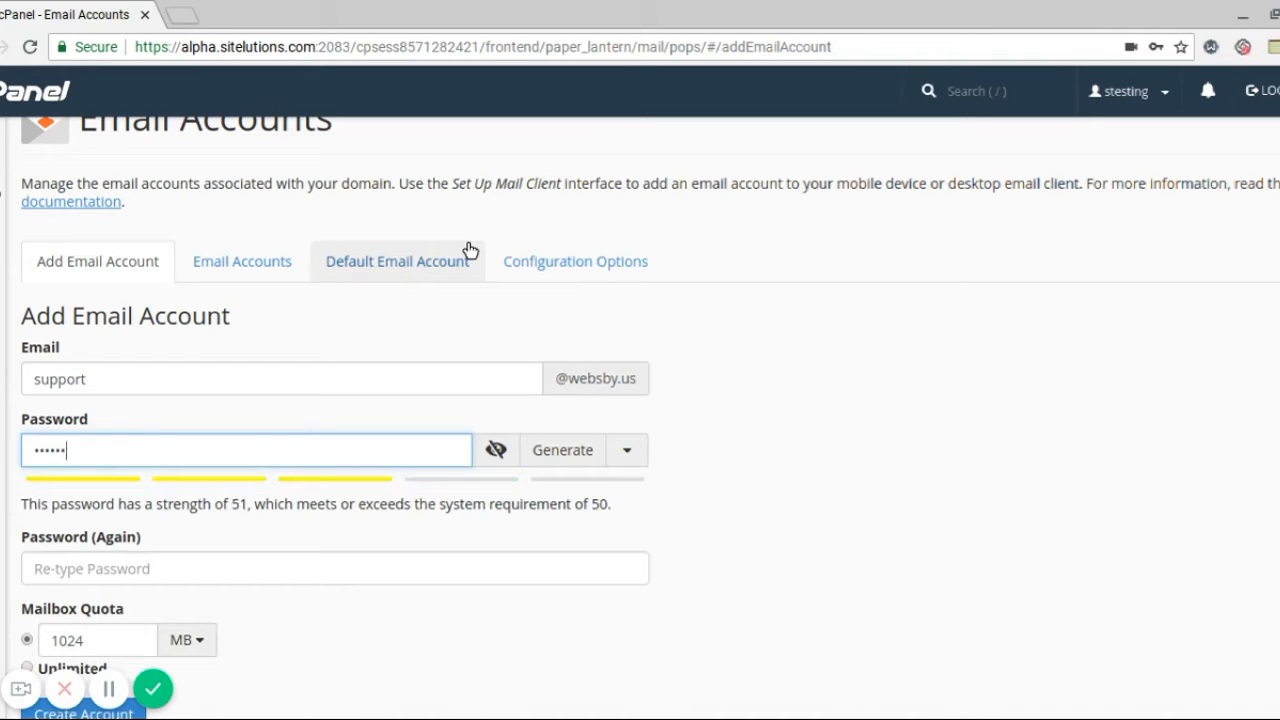
{"action": "left_click", "coordinate": [563, 450]}
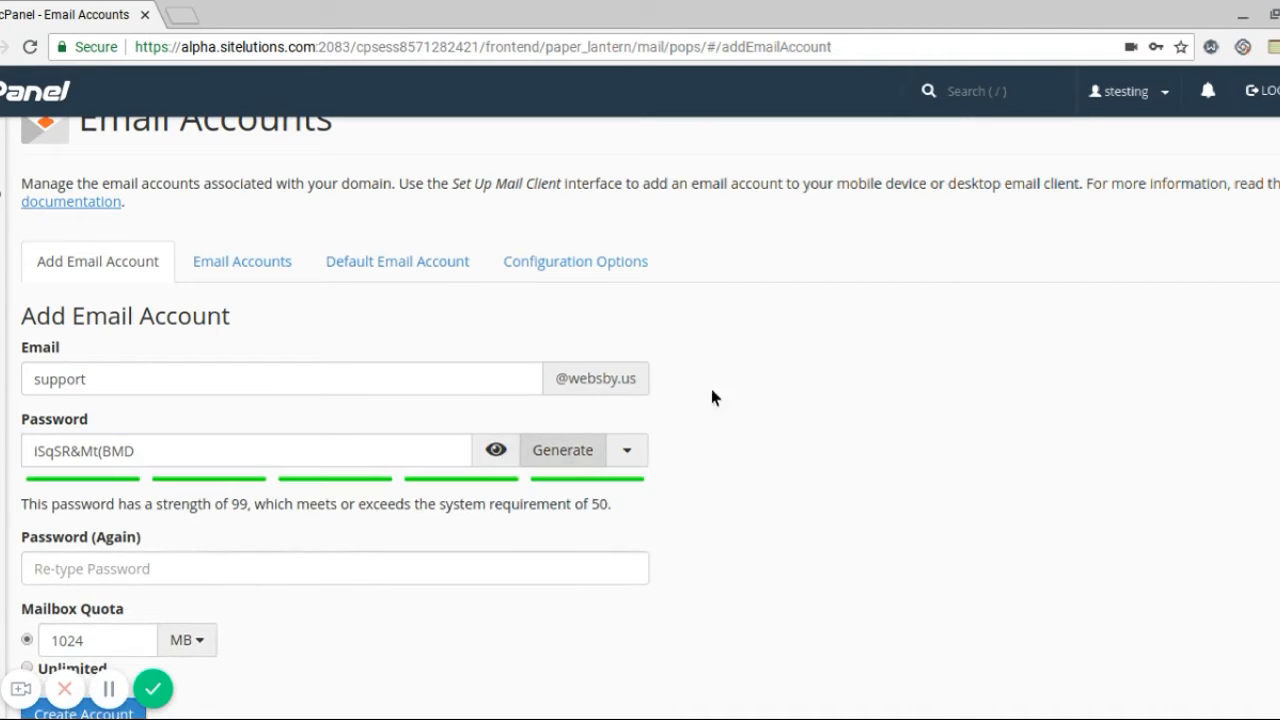
{"action": "scroll", "coordinate": [896, 351], "scroll_direction": "down", "scroll_amount": 2}
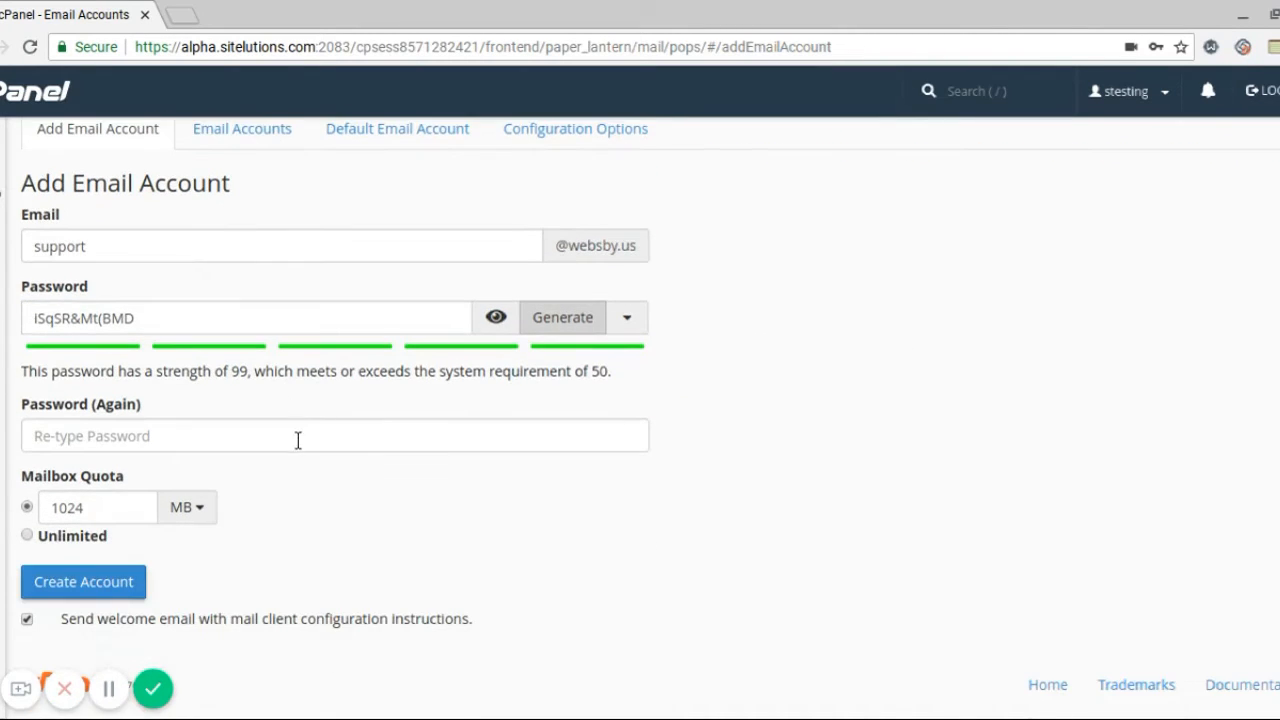
{"action": "left_click", "coordinate": [298, 440]}
{"action": "left_click", "coordinate": [112, 316]}
{"action": "triple_click", "coordinate": [113, 314]}
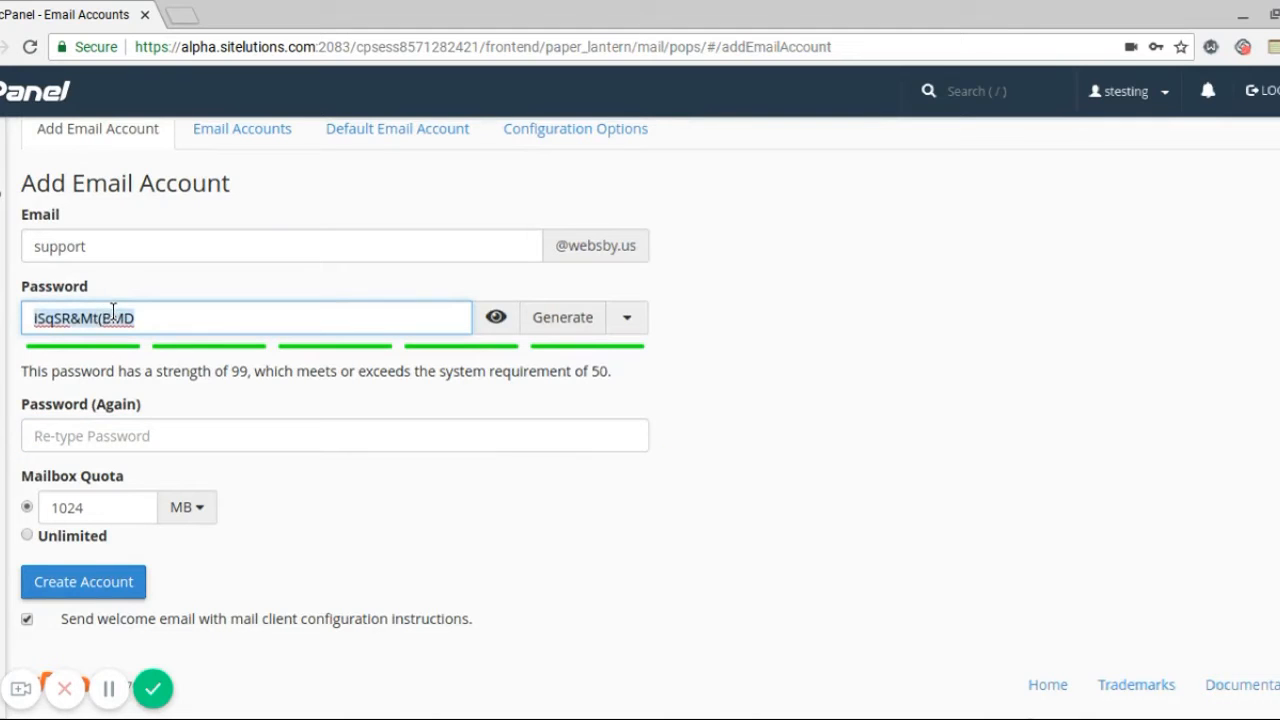
{"action": "left_click", "coordinate": [143, 440]}
{"action": "key", "text": "ctrl+v"}
{"action": "left_click", "coordinate": [745, 382]}
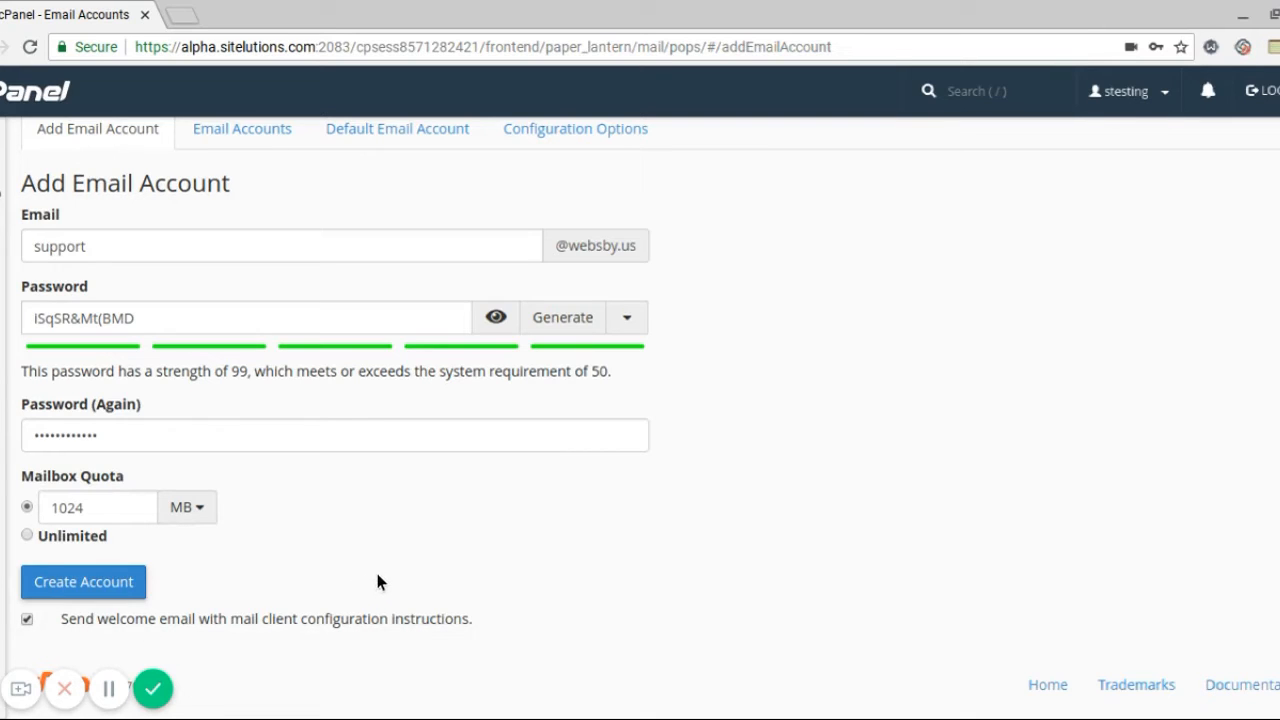
{"action": "left_click", "coordinate": [88, 580]}
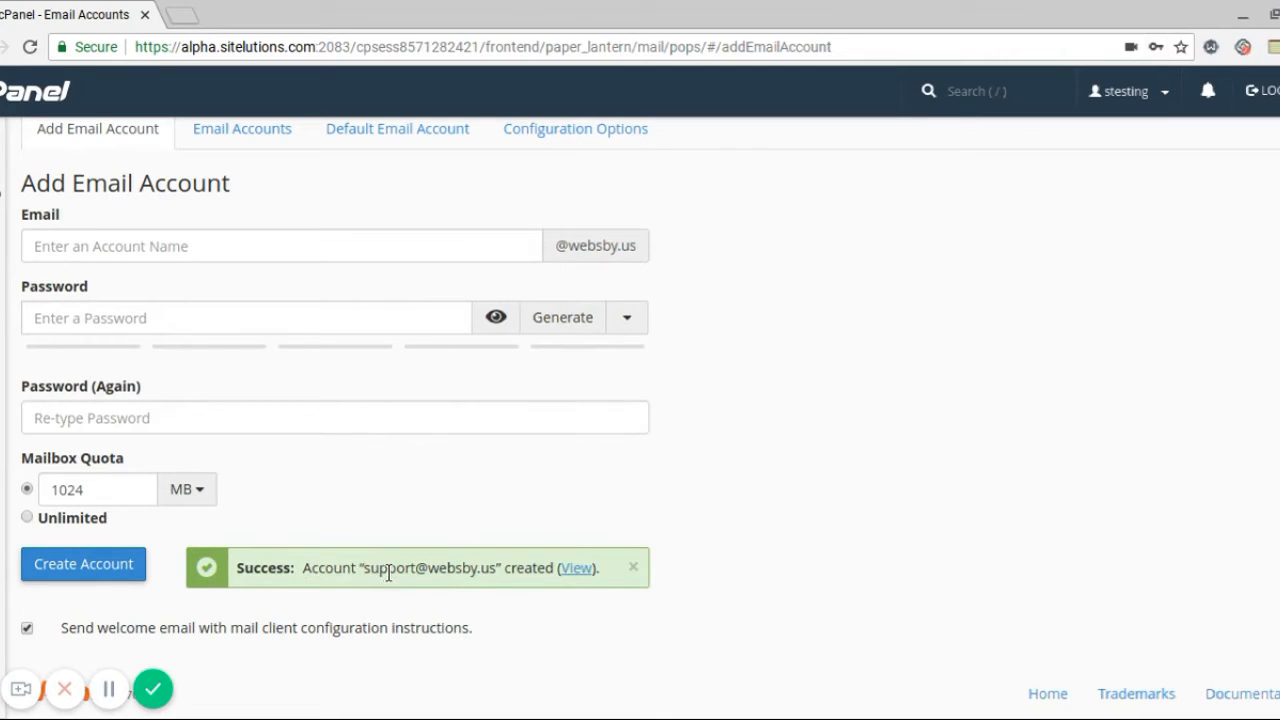
{"action": "left_click", "coordinate": [577, 568]}
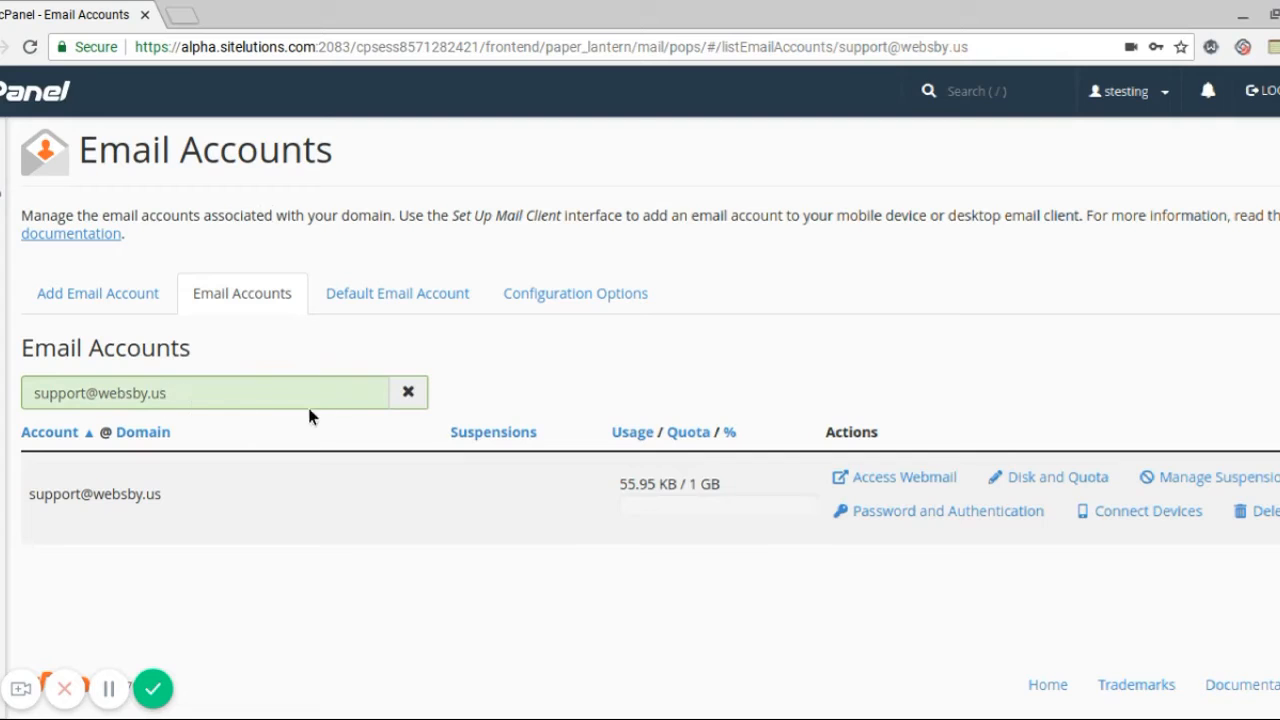
{"action": "left_click", "coordinate": [410, 389]}
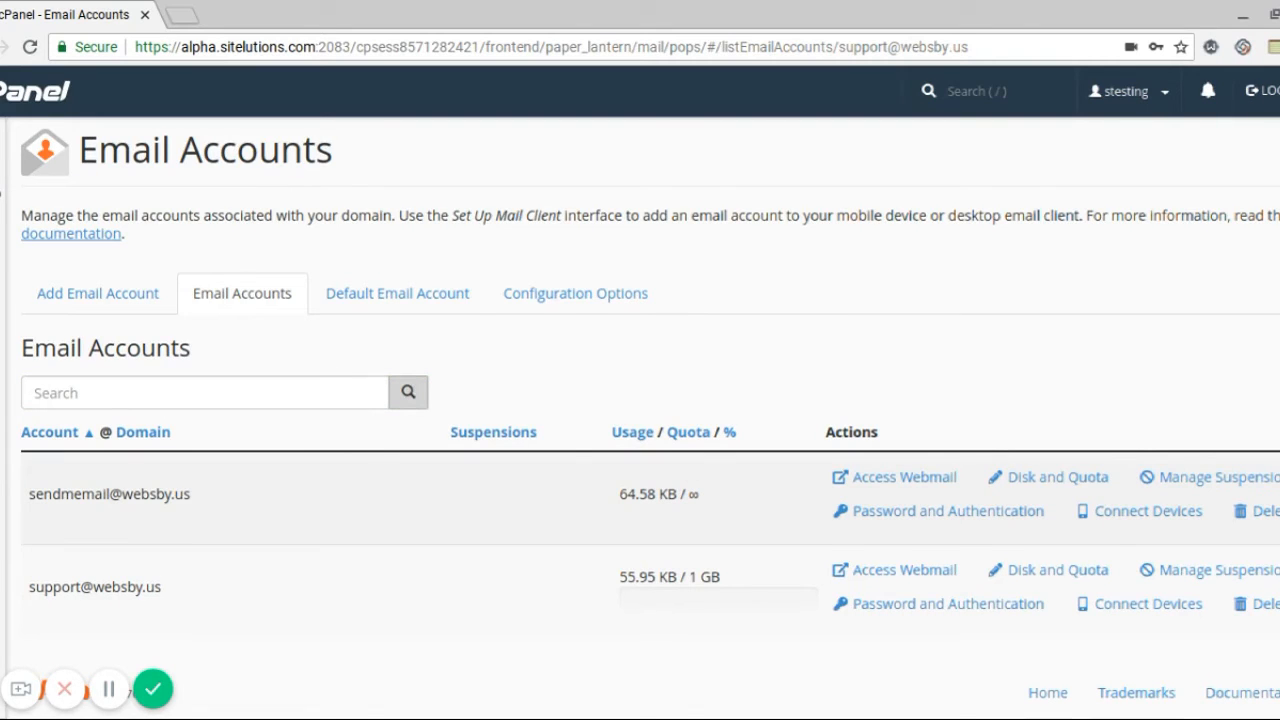
{"action": "scroll", "coordinate": [61, 598], "scroll_direction": "down", "scroll_amount": 1}
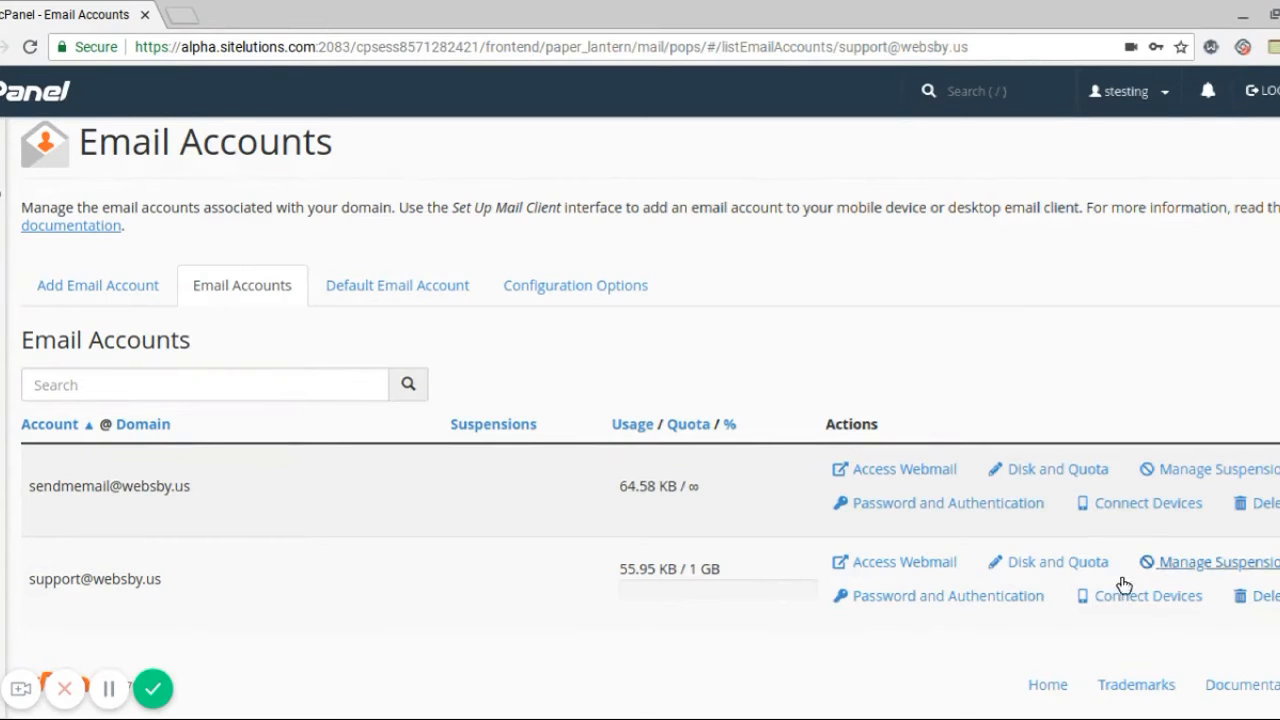
{"action": "left_click", "coordinate": [885, 563]}
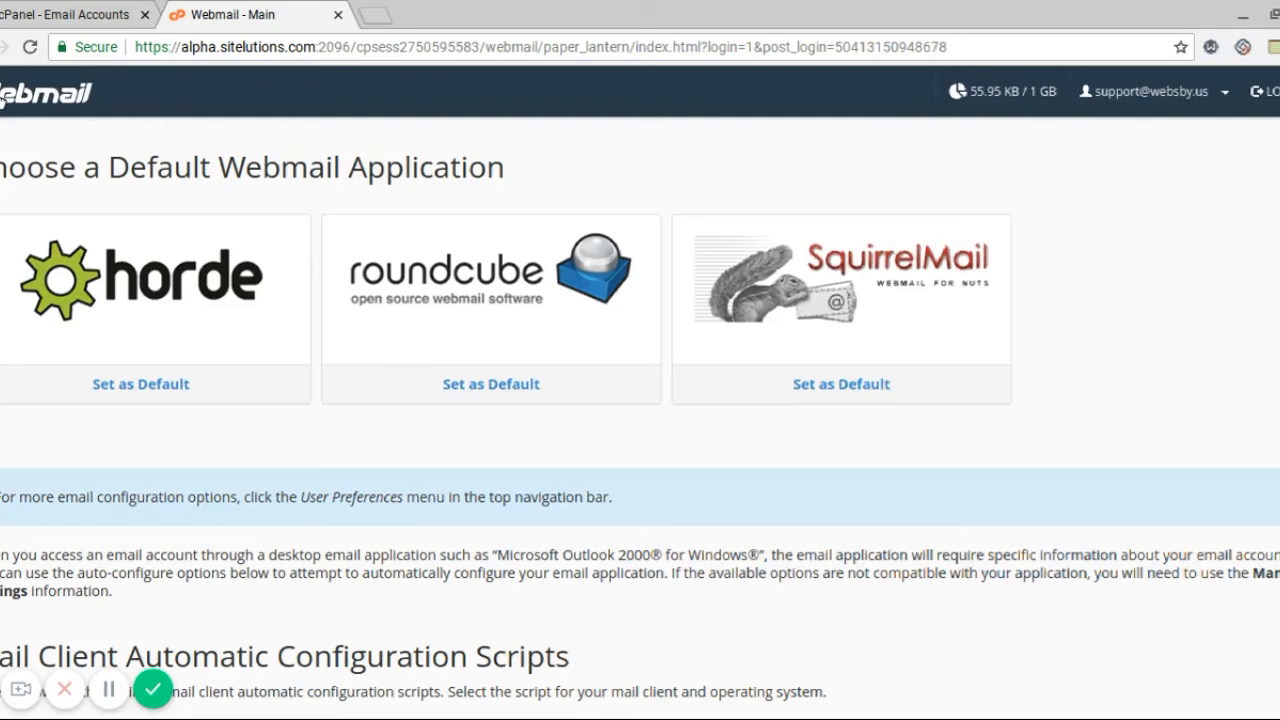
{"action": "scroll", "coordinate": [640, 420], "scroll_direction": "down", "scroll_amount": 3}
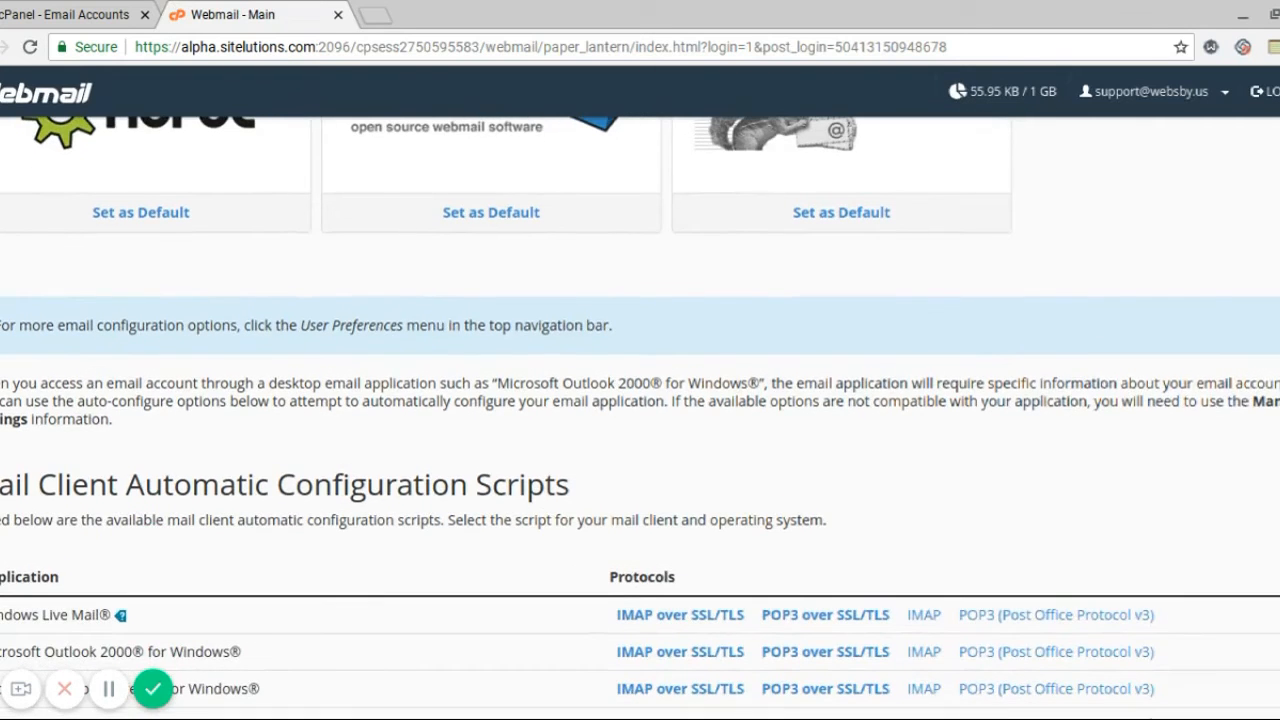
{"action": "scroll", "coordinate": [485, 262], "scroll_direction": "down", "scroll_amount": 3}
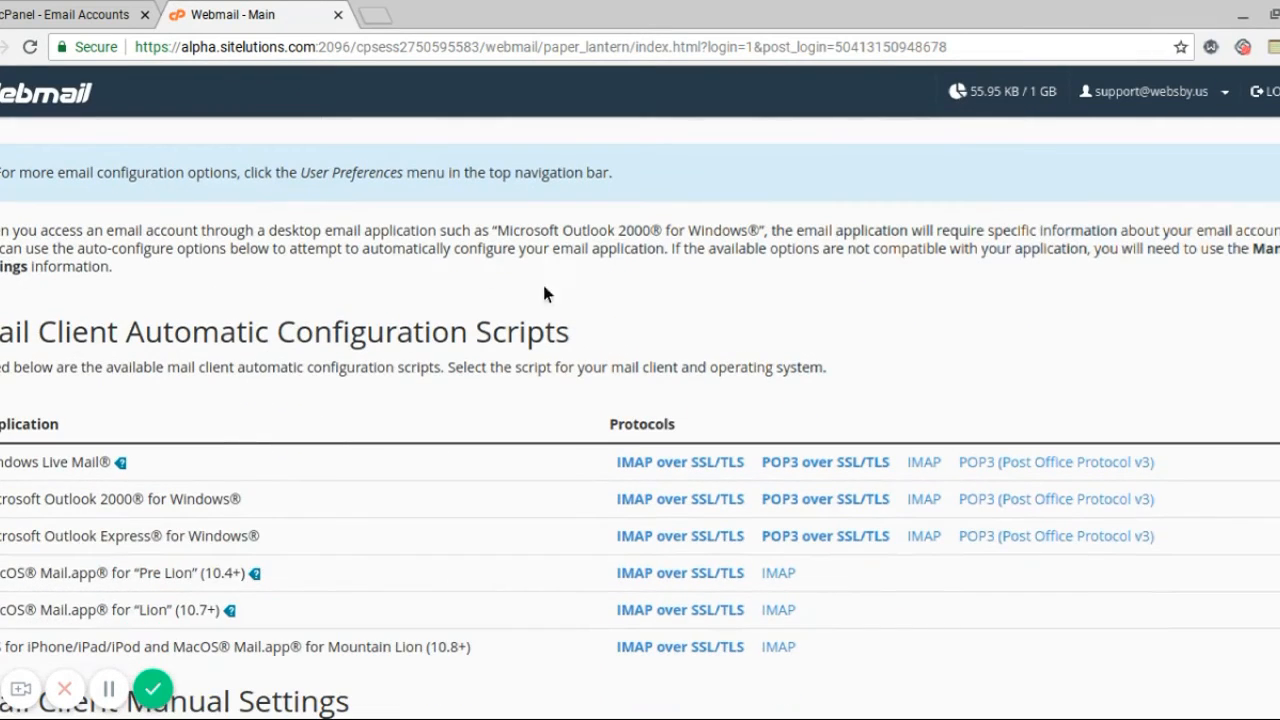
{"action": "scroll", "coordinate": [829, 277], "scroll_direction": "down", "scroll_amount": 3}
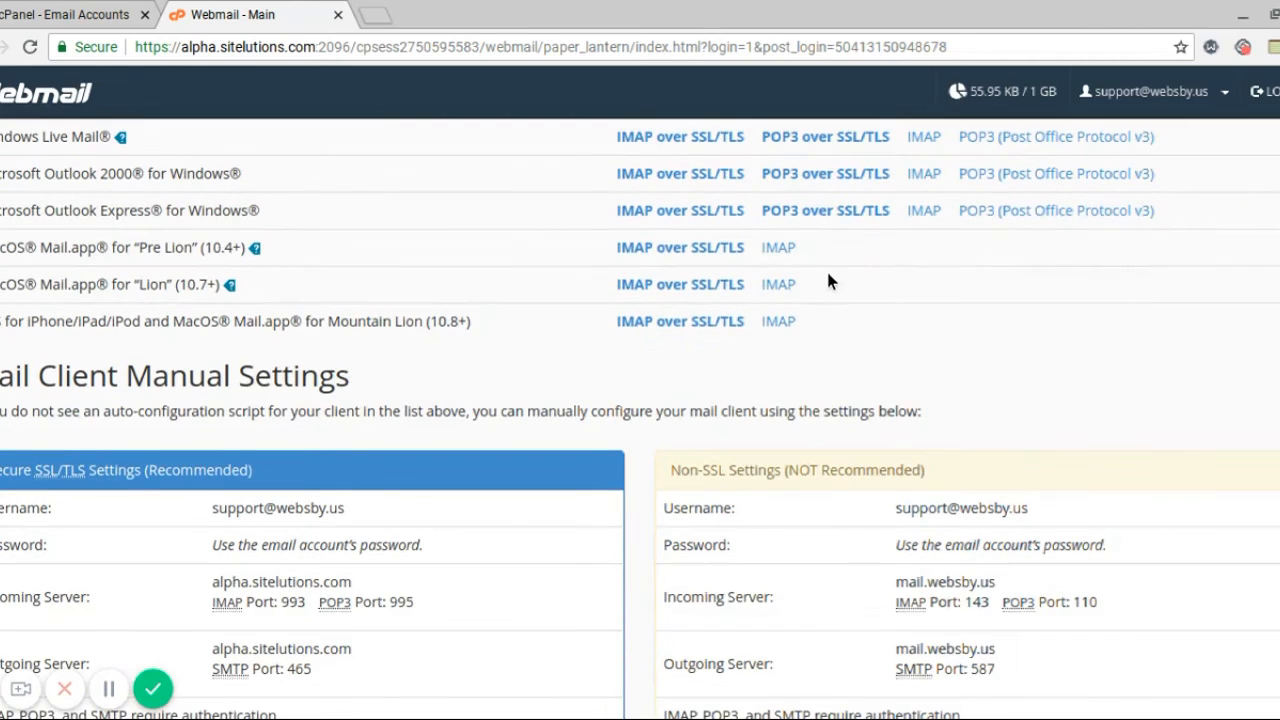
{"action": "scroll", "coordinate": [497, 261], "scroll_direction": "up", "scroll_amount": 2}
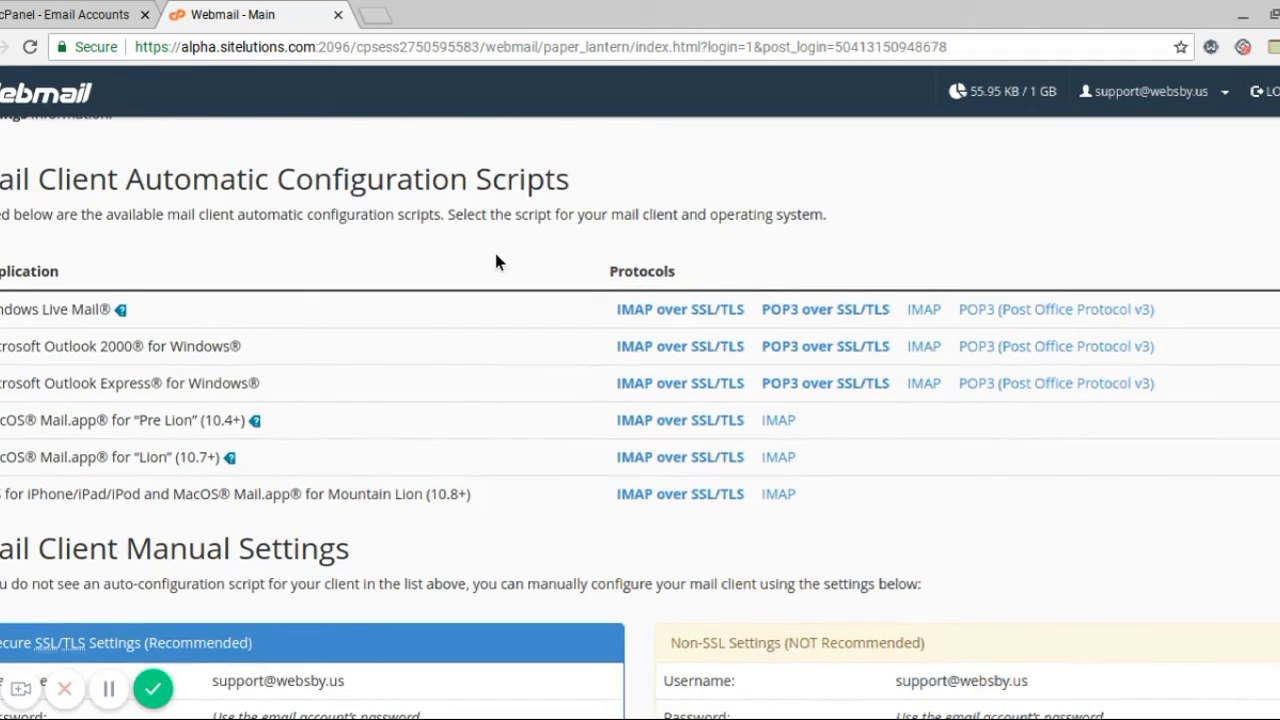
{"action": "scroll", "coordinate": [497, 261], "scroll_direction": "down", "scroll_amount": 3}
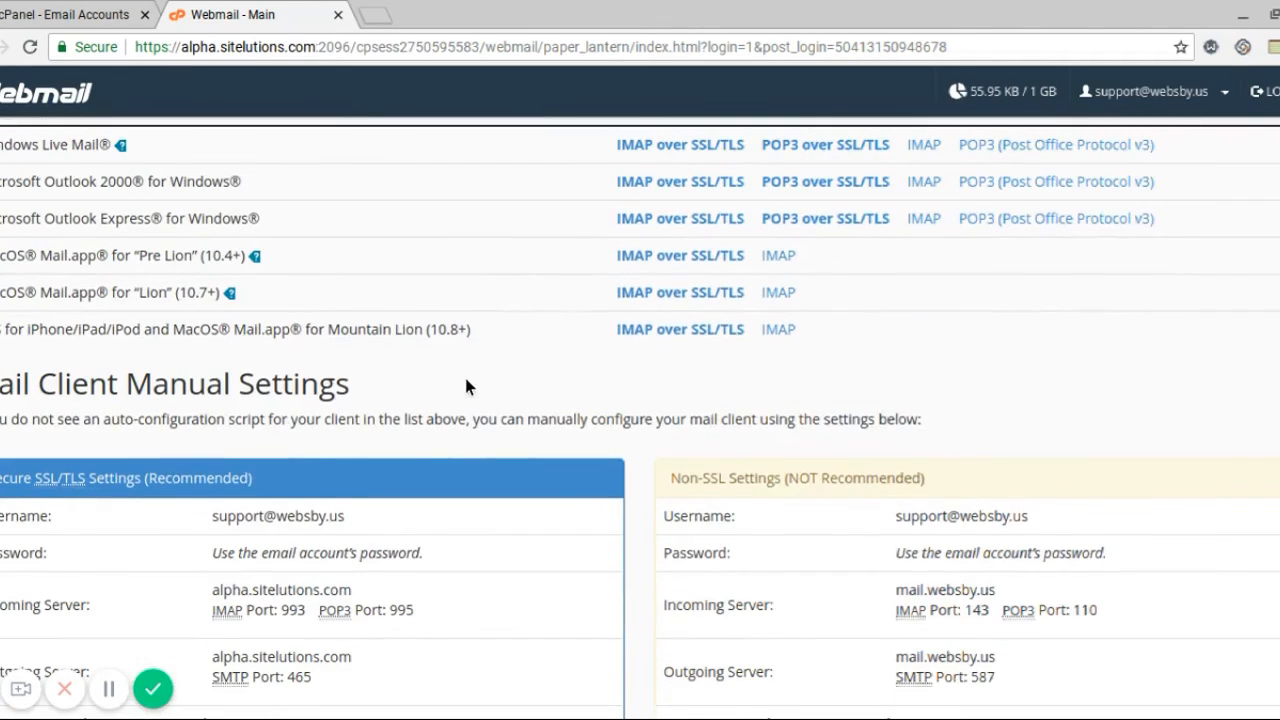
{"action": "scroll", "coordinate": [465, 387], "scroll_direction": "down", "scroll_amount": 3}
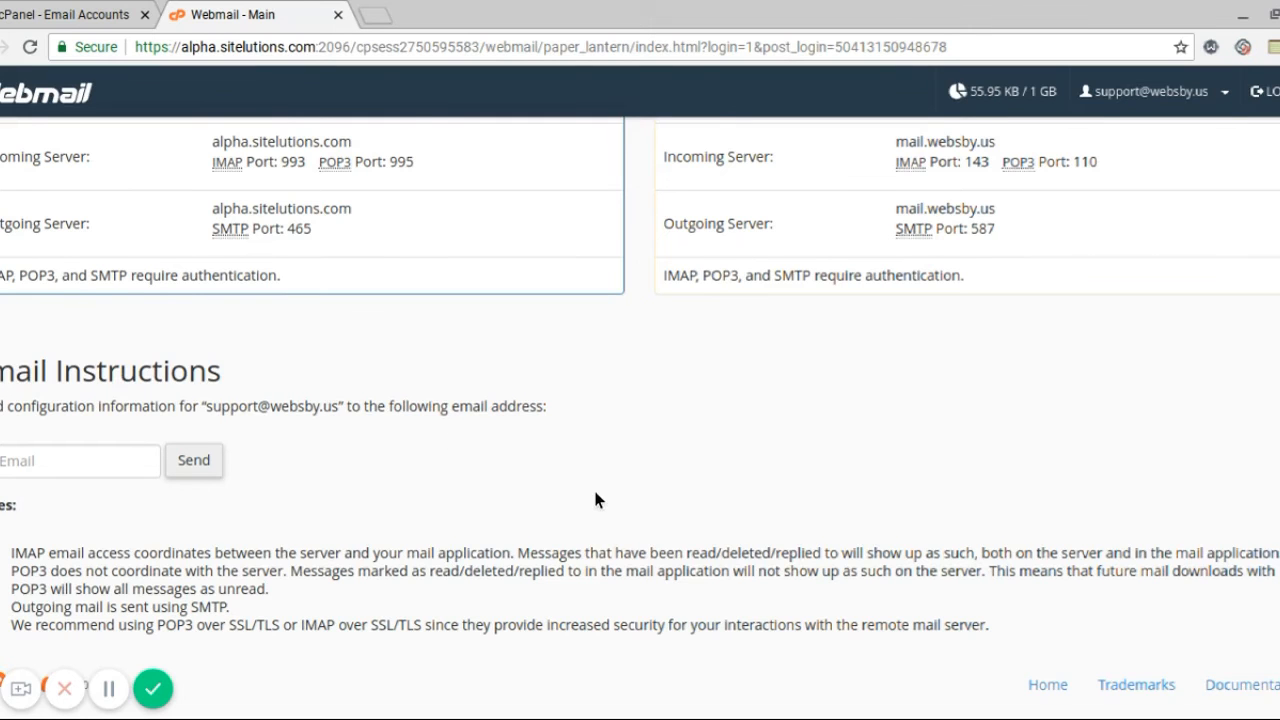
{"action": "scroll", "coordinate": [594, 497], "scroll_direction": "up", "scroll_amount": 10}
{"action": "scroll", "coordinate": [594, 497], "scroll_direction": "up", "scroll_amount": 3}
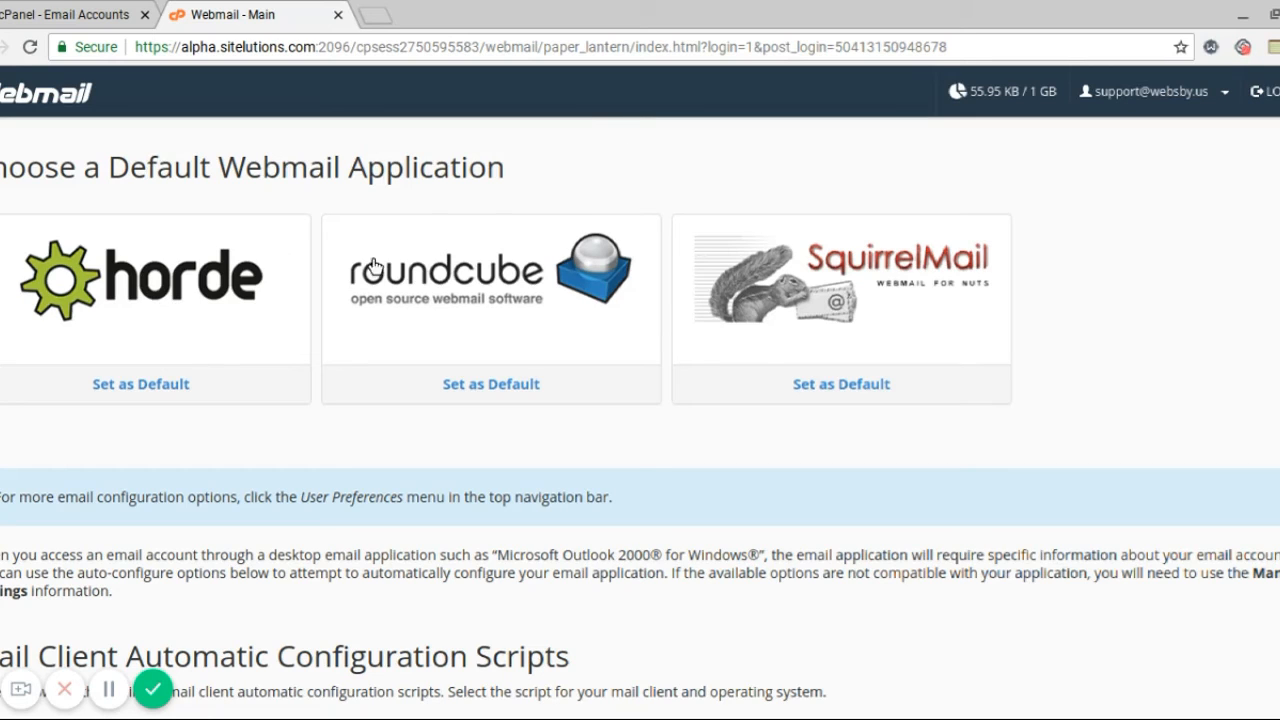
Open the support mailbox in Horde and read the cPanel email configuration settings message
{"action": "left_click", "coordinate": [92, 287]}
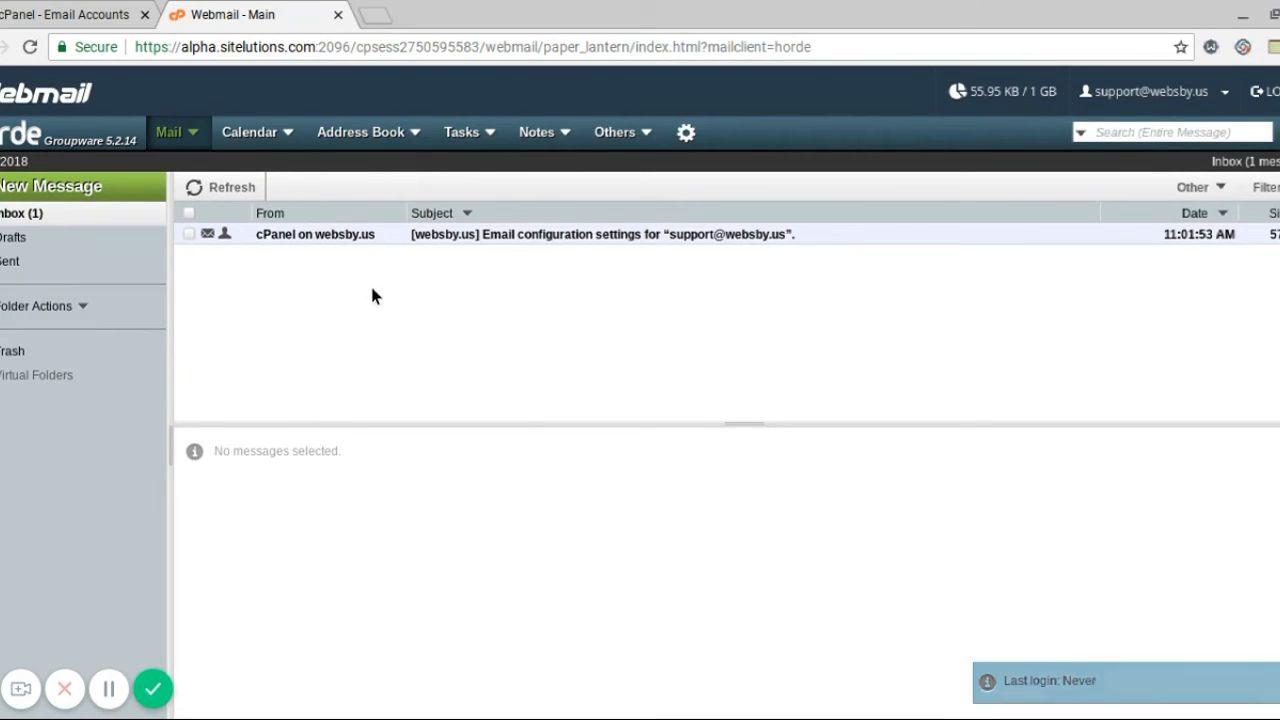
{"action": "left_click", "coordinate": [352, 244]}
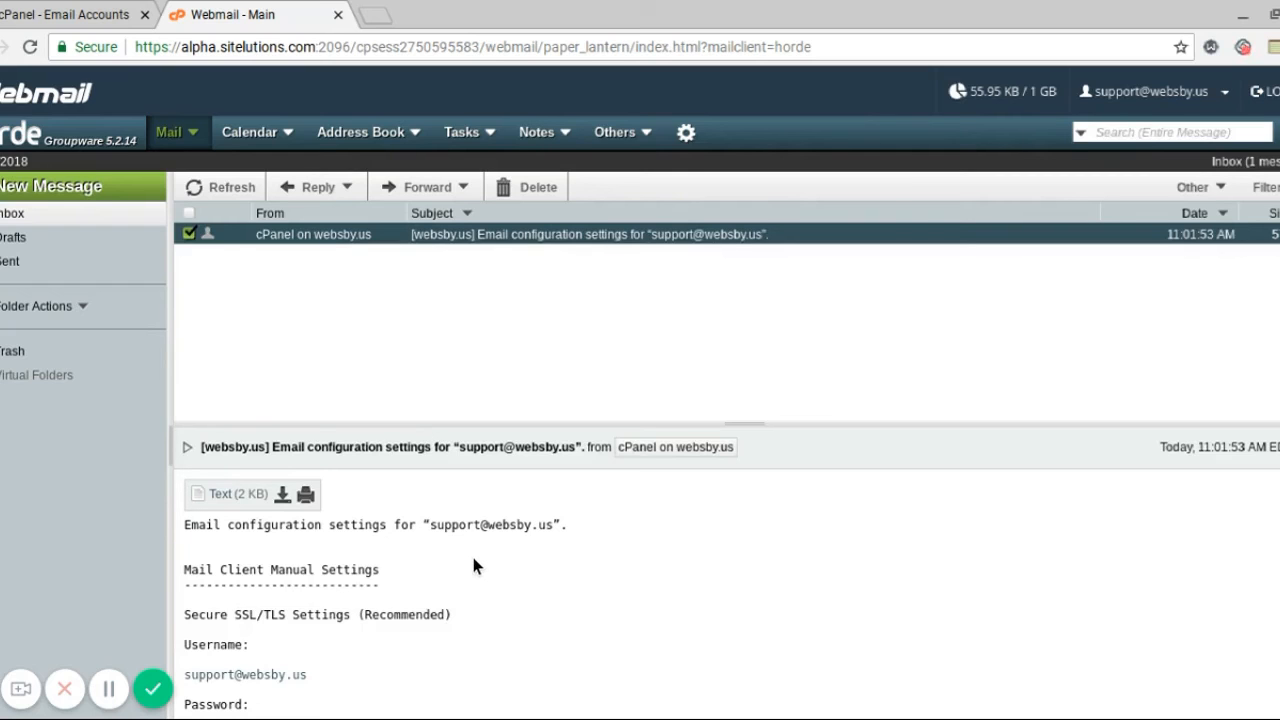
{"action": "left_click", "coordinate": [109, 688]}
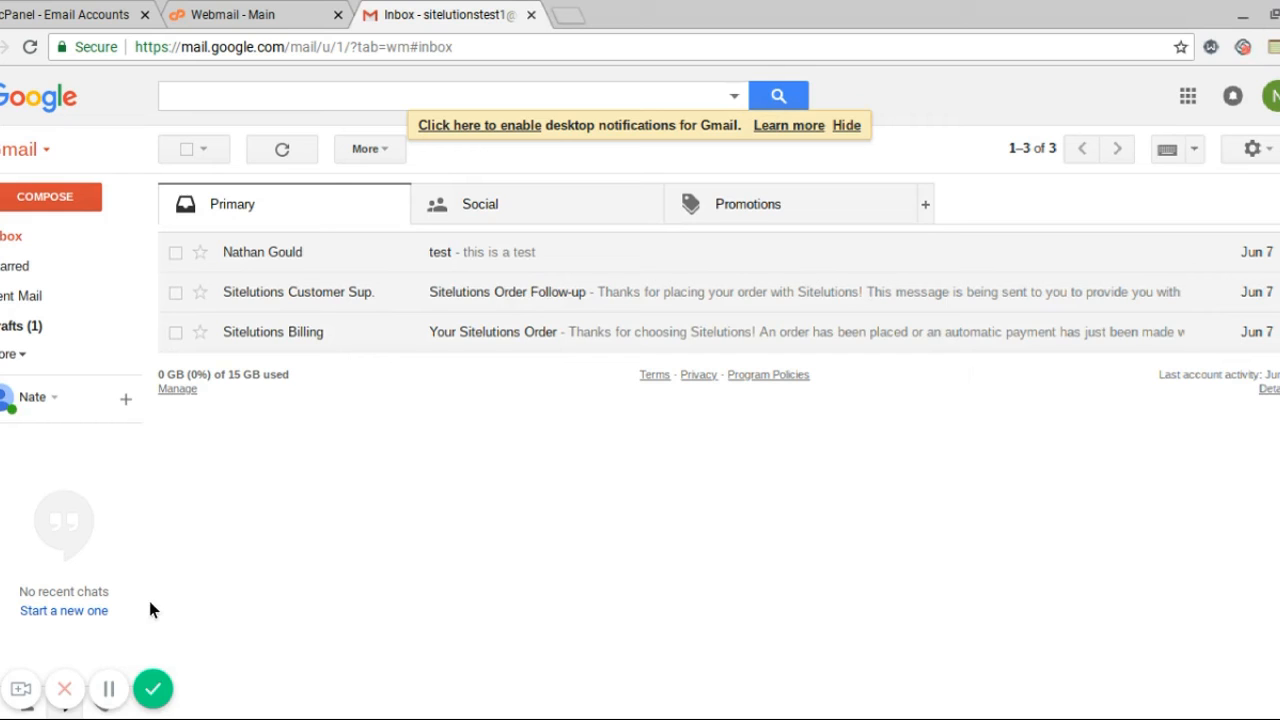
{"action": "left_click", "coordinate": [35, 201]}
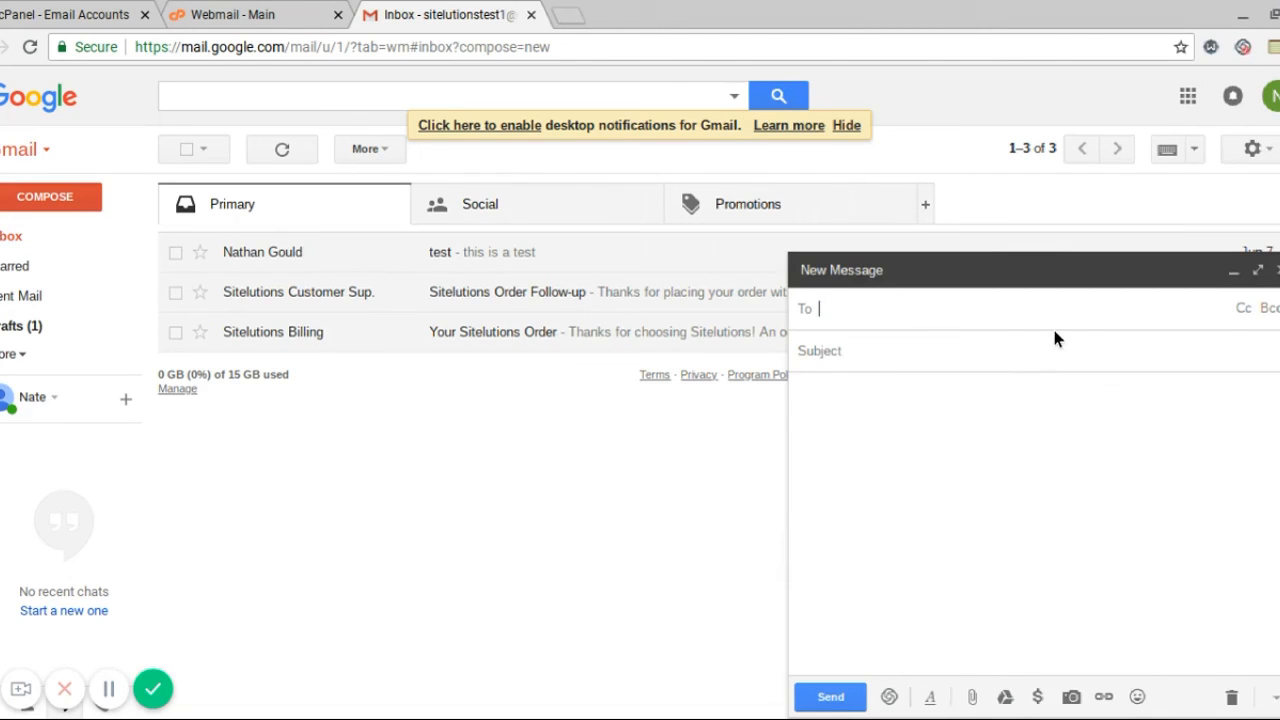
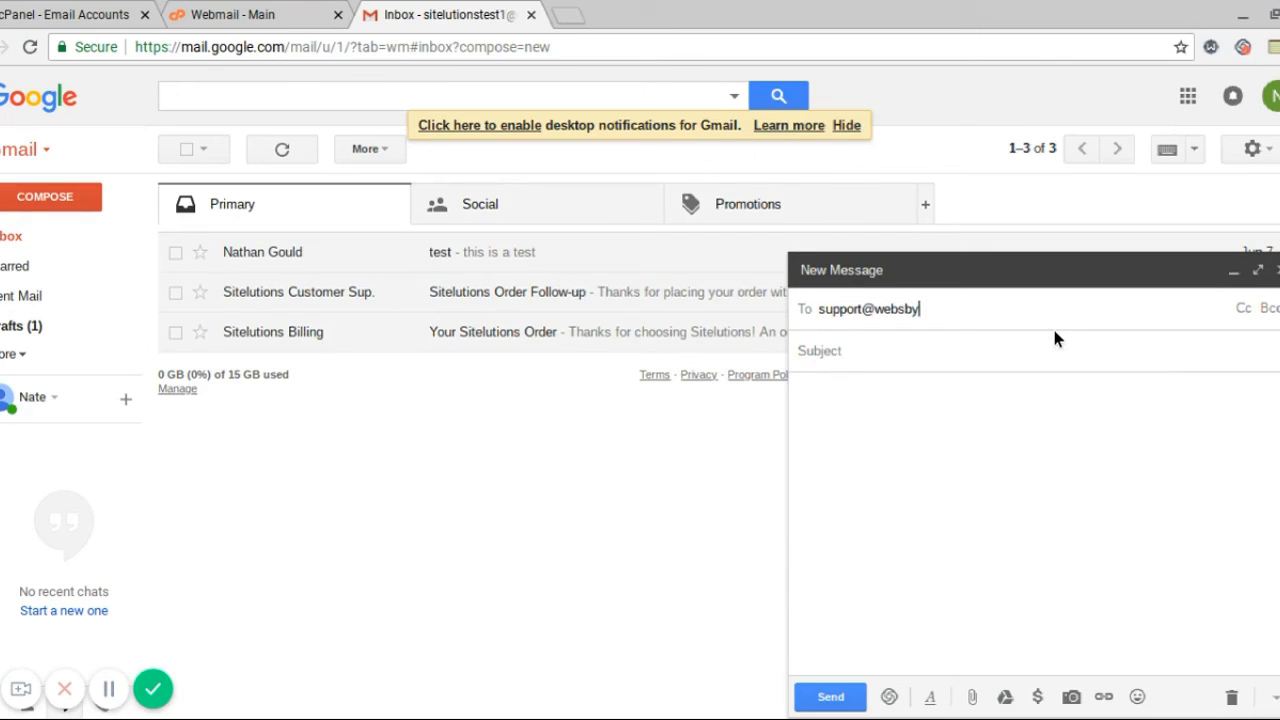
{"action": "left_click", "coordinate": [1008, 360]}
{"action": "type", "text": "test"}
{"action": "left_click", "coordinate": [946, 426]}
{"action": "type", "text": "test"}
{"action": "left_click", "coordinate": [829, 695]}
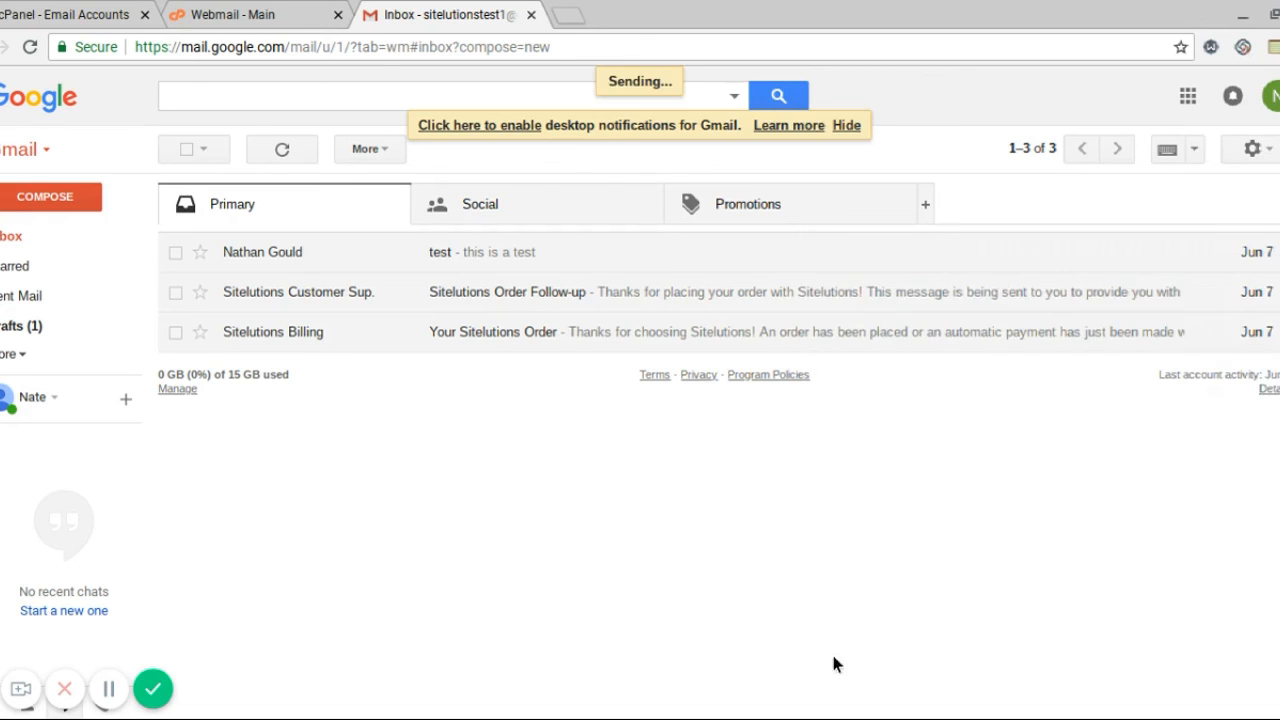
{"action": "left_click", "coordinate": [279, 8]}
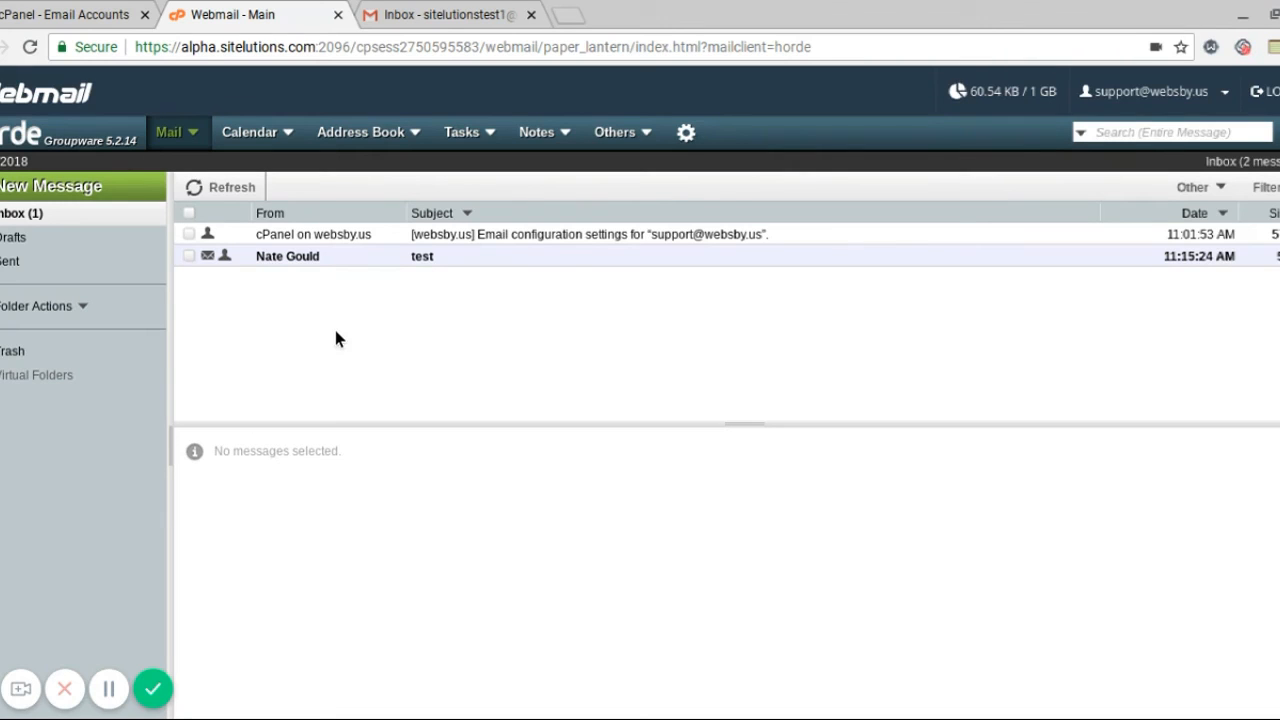
Check the Horde support inbox for the newly arrived 'test' message
{"action": "left_click", "coordinate": [153, 688]}
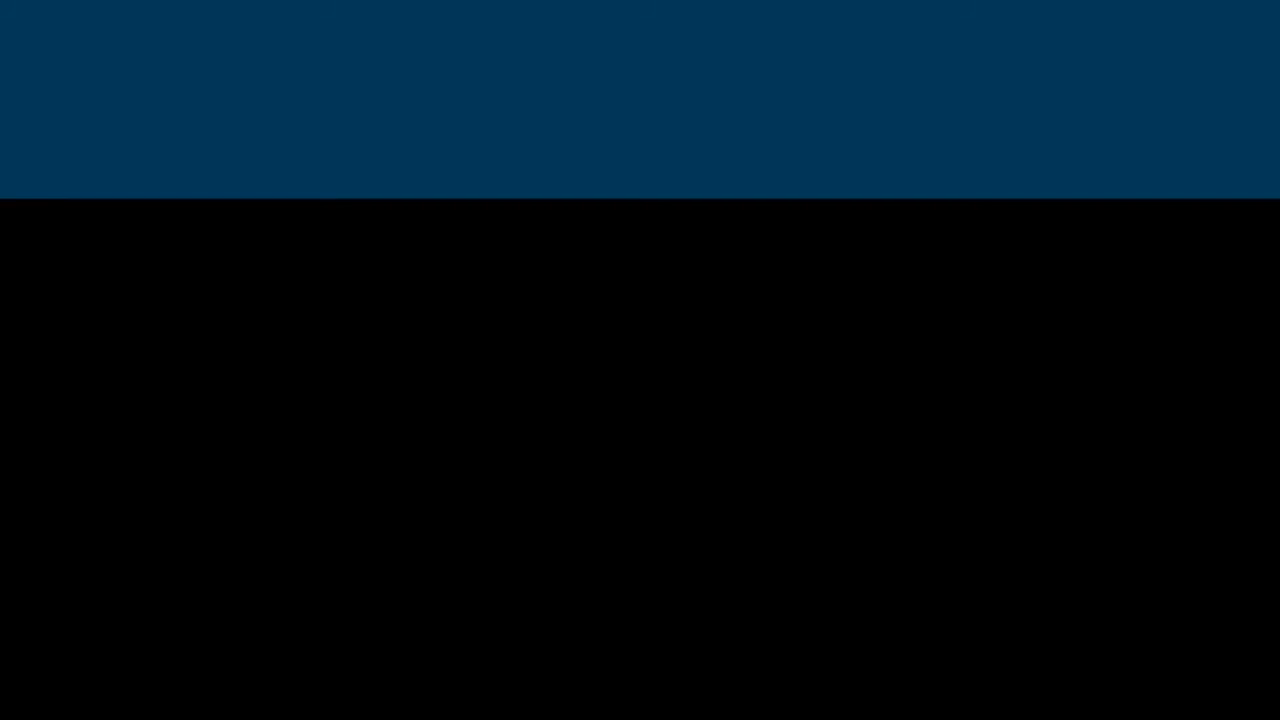